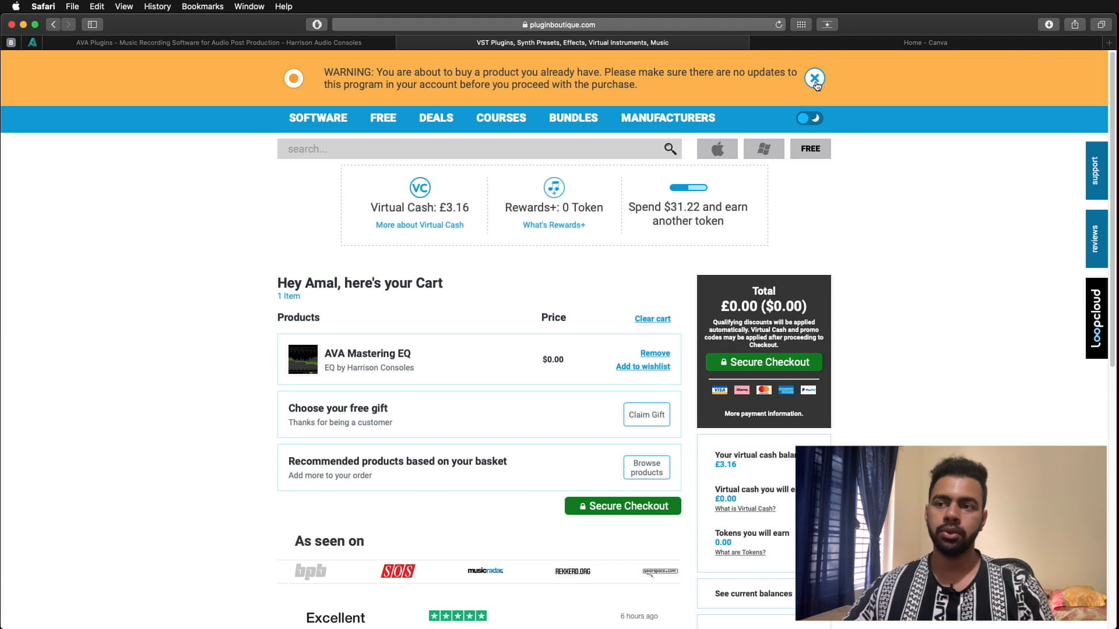
# - Dismiss the duplicate-purchase warnings and clear AVA Mastering EQ out of the shopping cart
pyautogui.click(815, 79)
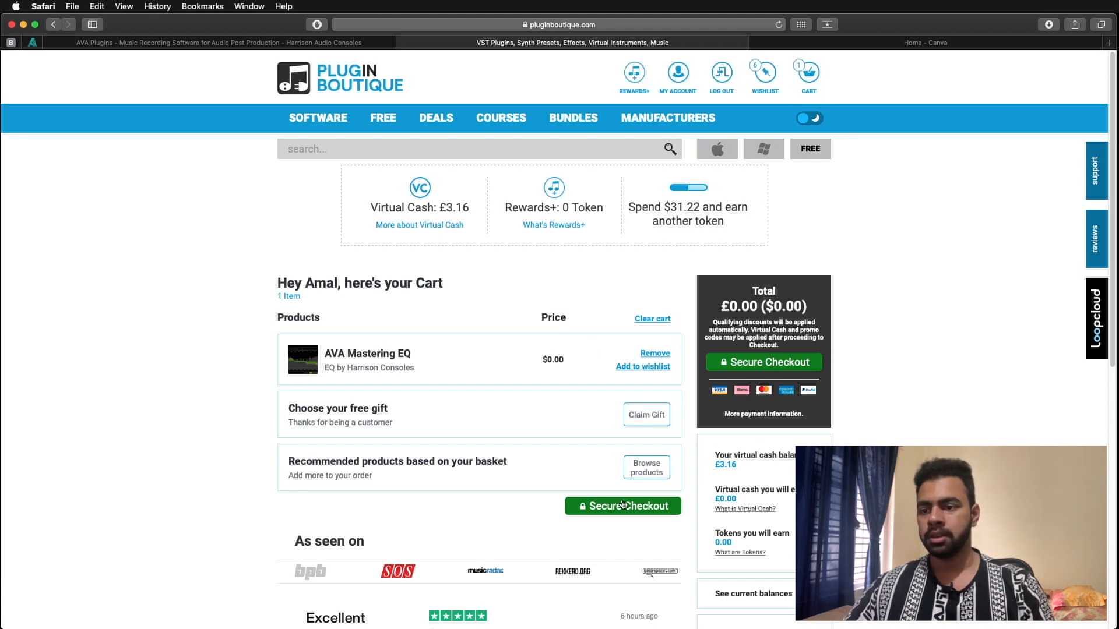
pyautogui.click(653, 319)
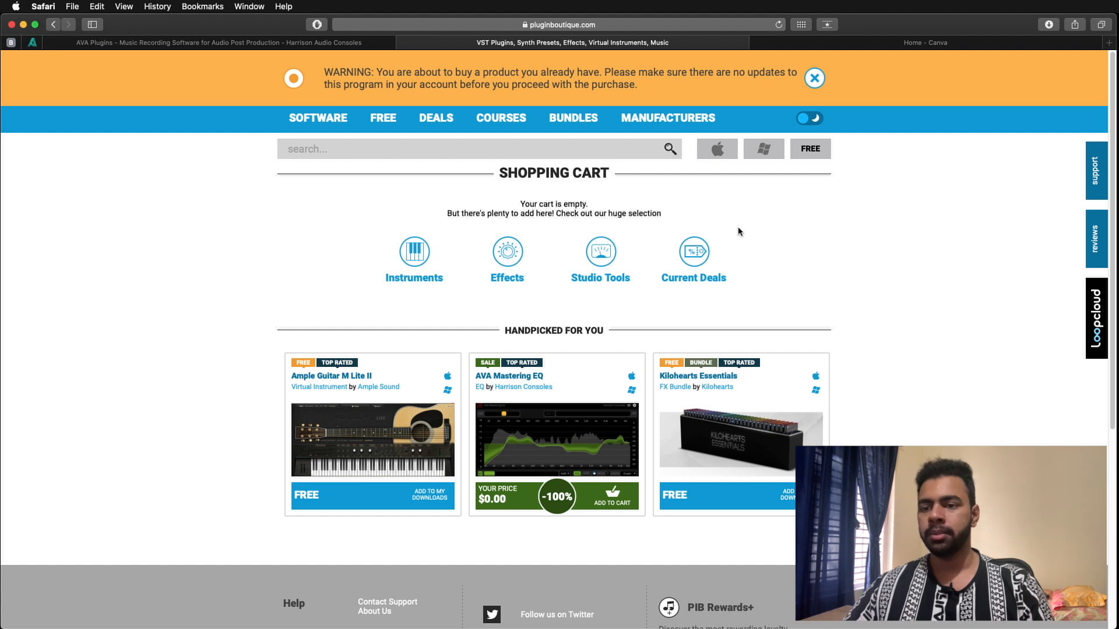
pyautogui.click(815, 78)
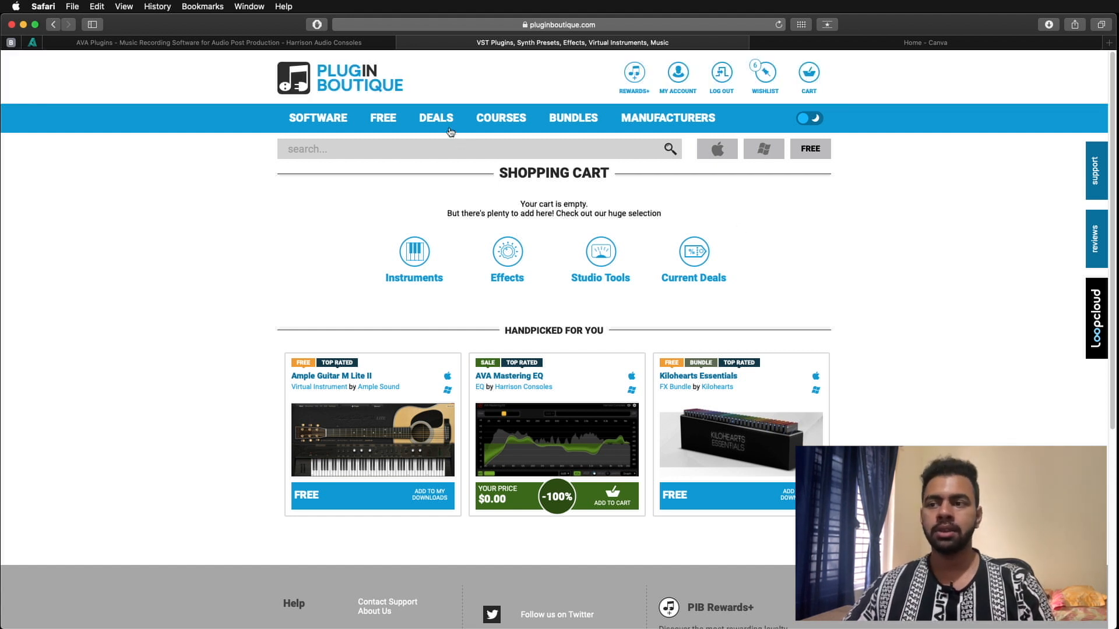
# - Open the account's product list and download the Mac installer for AVA Mastering EQ, Ver. 1.0
pyautogui.click(446, 122)
pyautogui.click(679, 80)
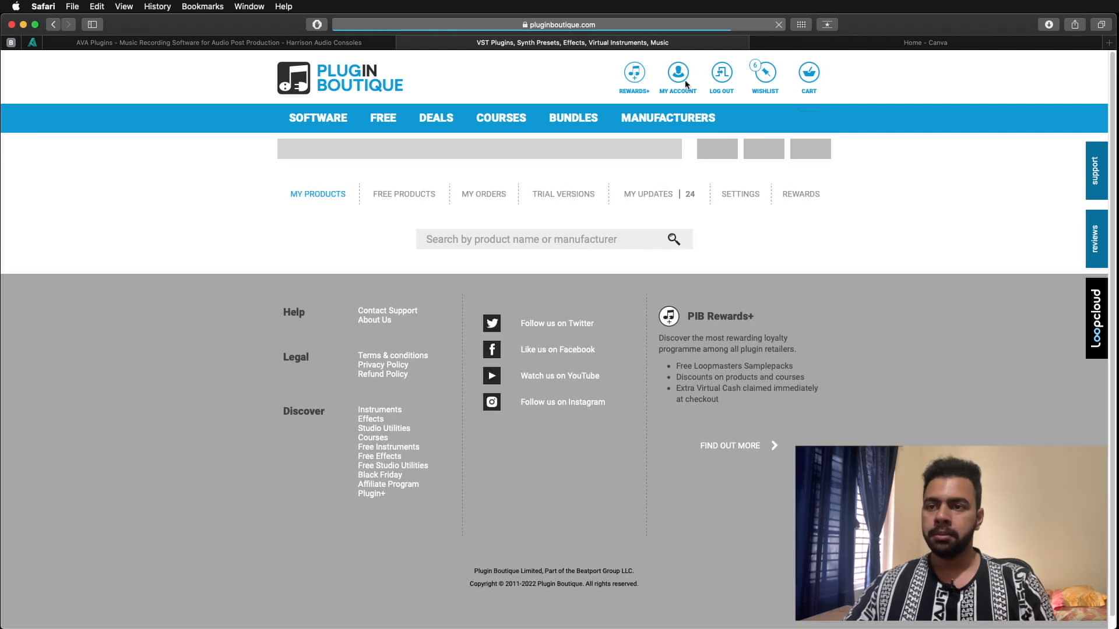
pyautogui.scroll(-3, 918, 222)
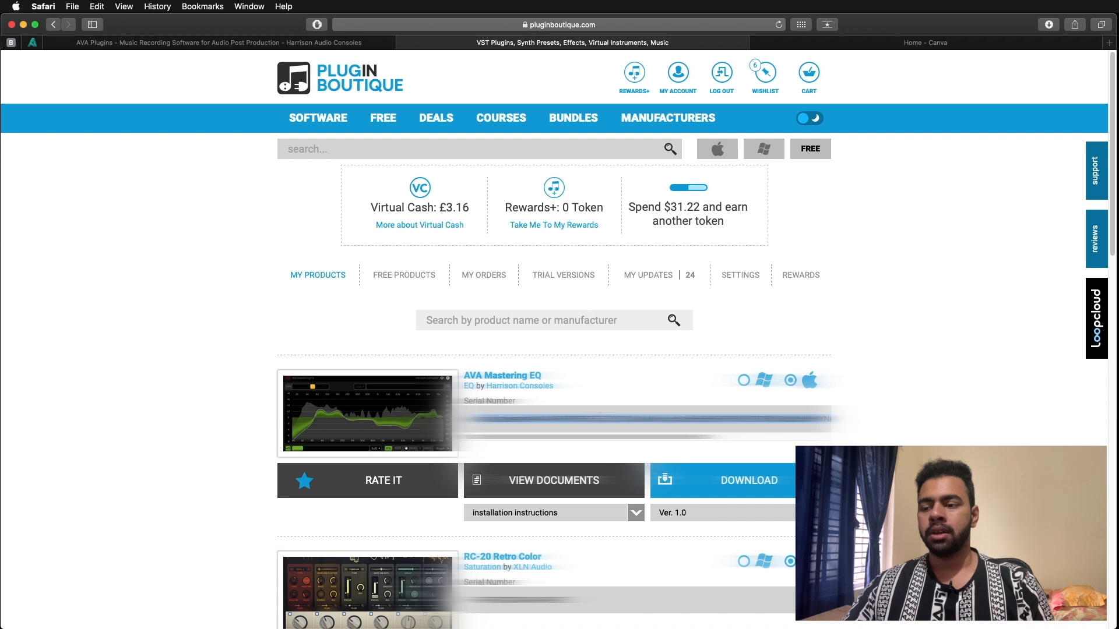
pyautogui.click(813, 513)
pyautogui.click(812, 513)
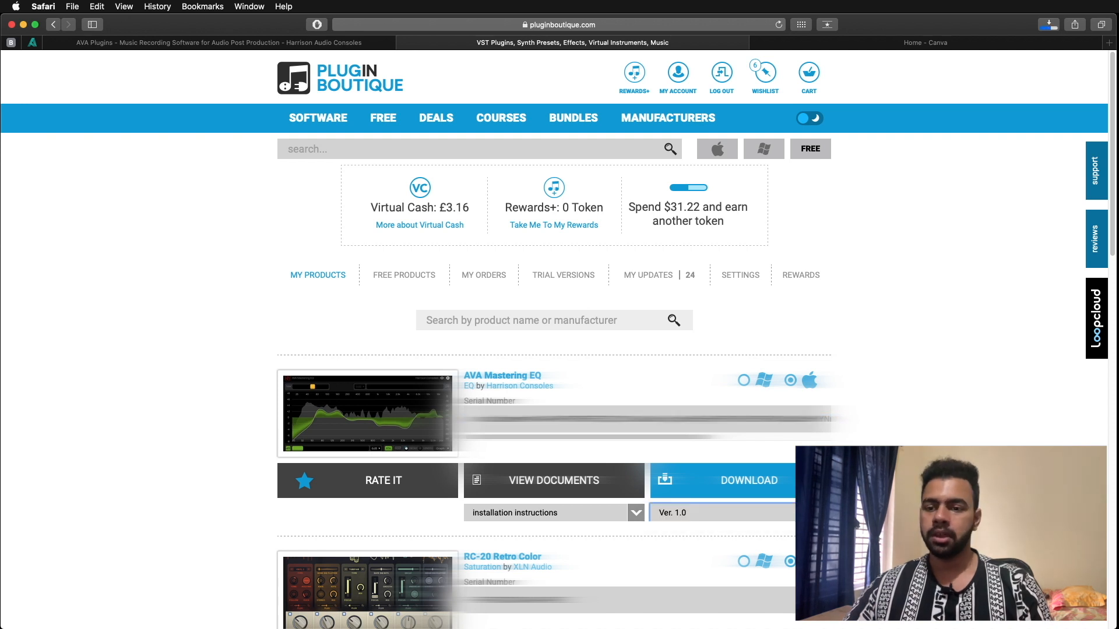
pyautogui.click(813, 513)
# - Open the downloaded 7616-Harrison_AVA_Plugins_Mac.pkg and install the Harrison AVA Plugins
pyautogui.click(1048, 24)
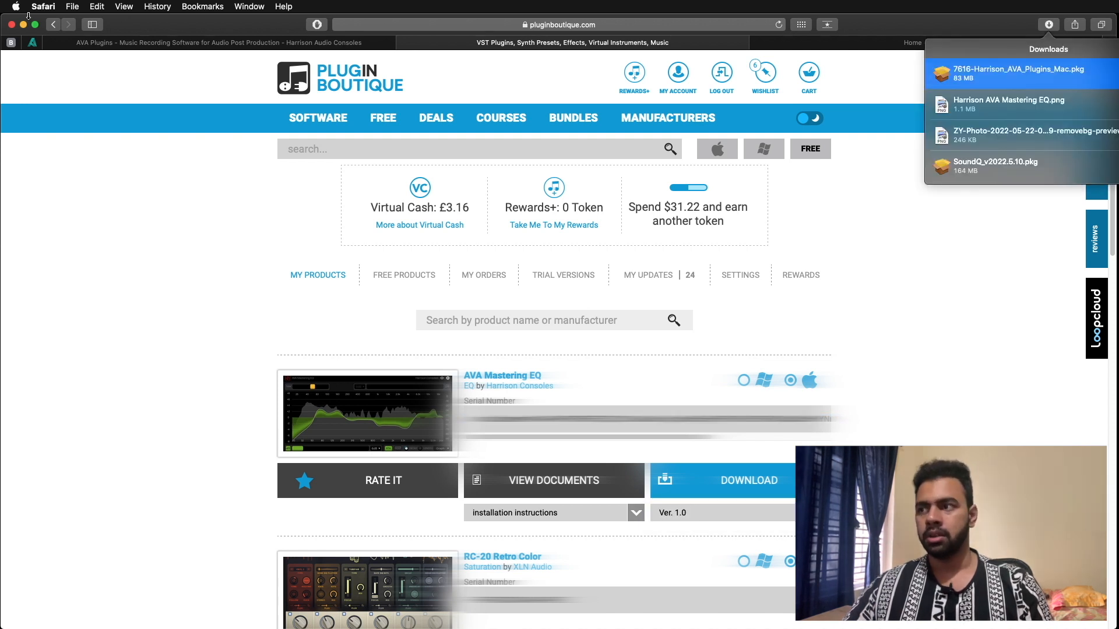
pyautogui.doubleClick(986, 75)
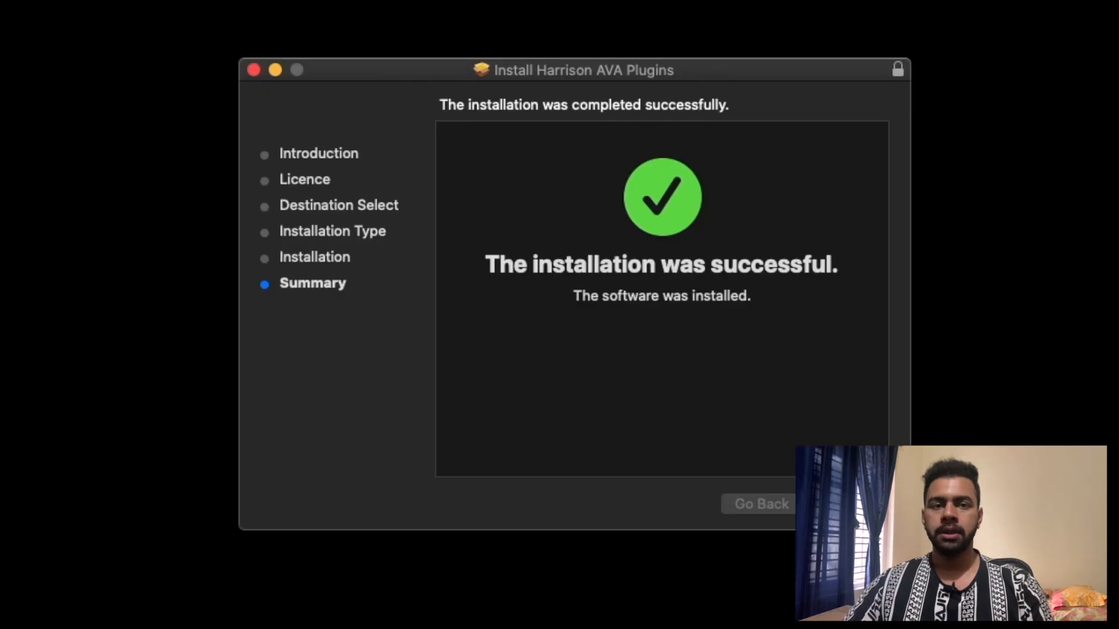
pyautogui.press('Return')
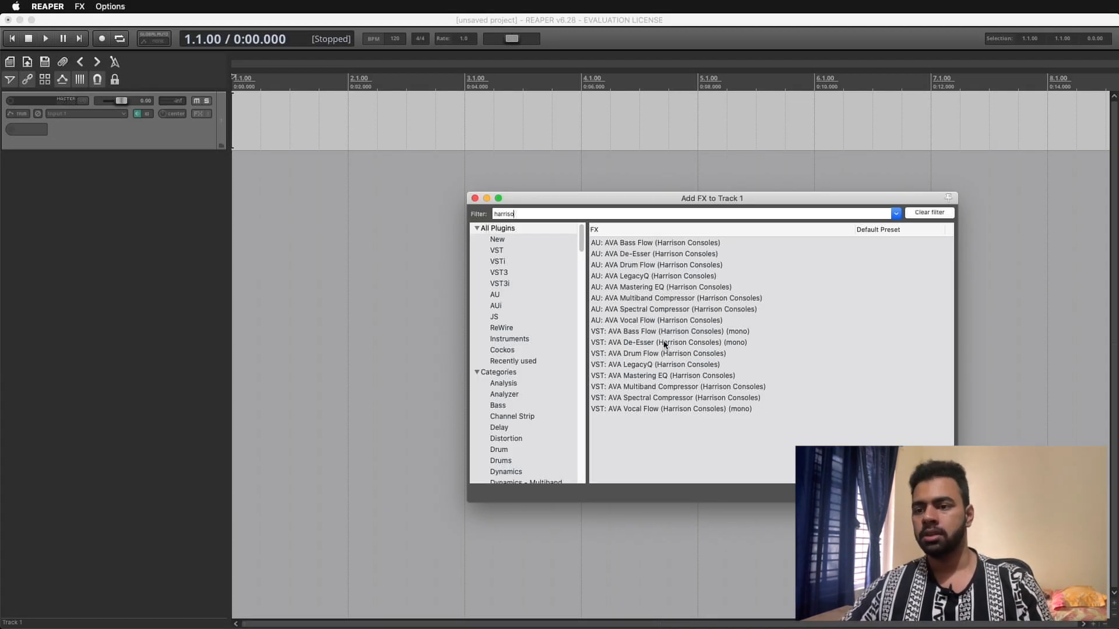
# - In REAPER, add VST: AVA Mastering EQ to track 1 and license it with the copied licence key
pyautogui.click(668, 377)
pyautogui.doubleClick(668, 375)
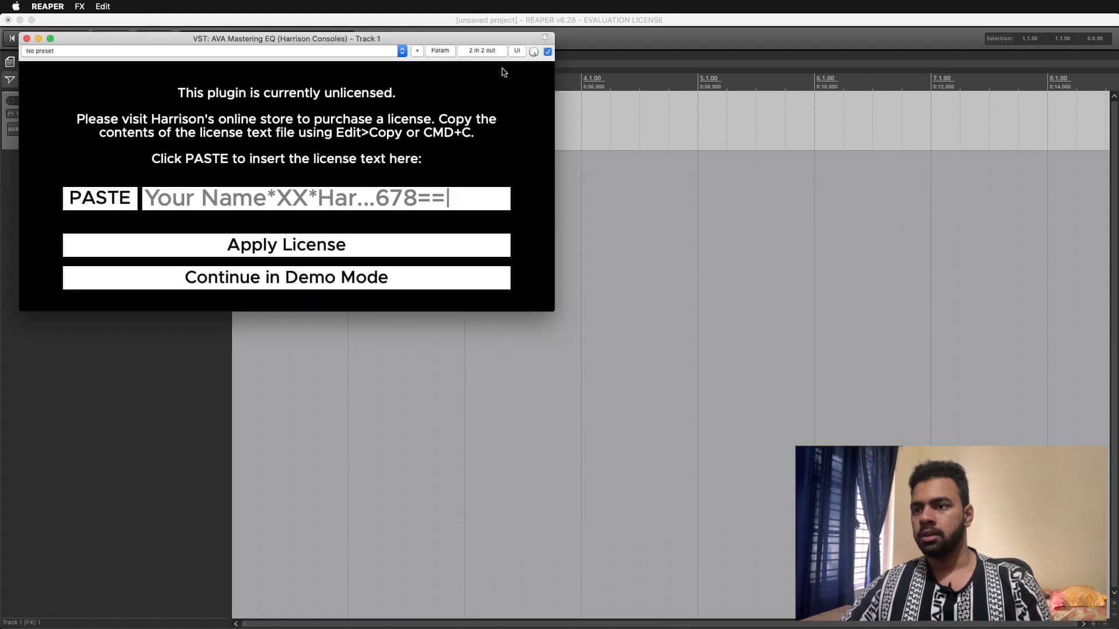
pyautogui.click(274, 201)
pyautogui.press('super+v')
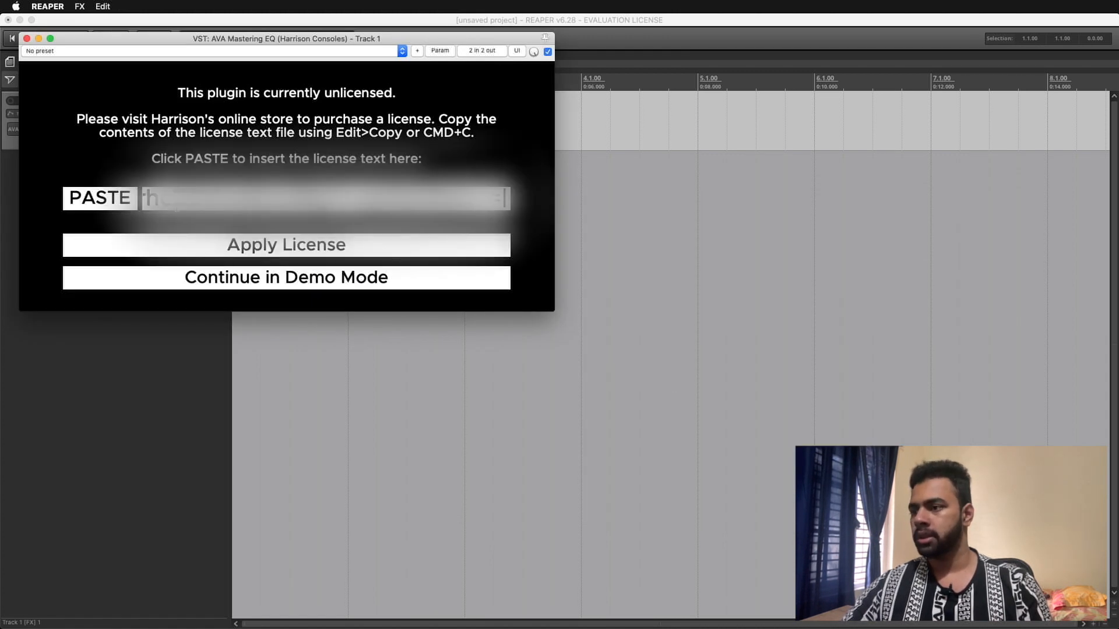
pyautogui.click(323, 255)
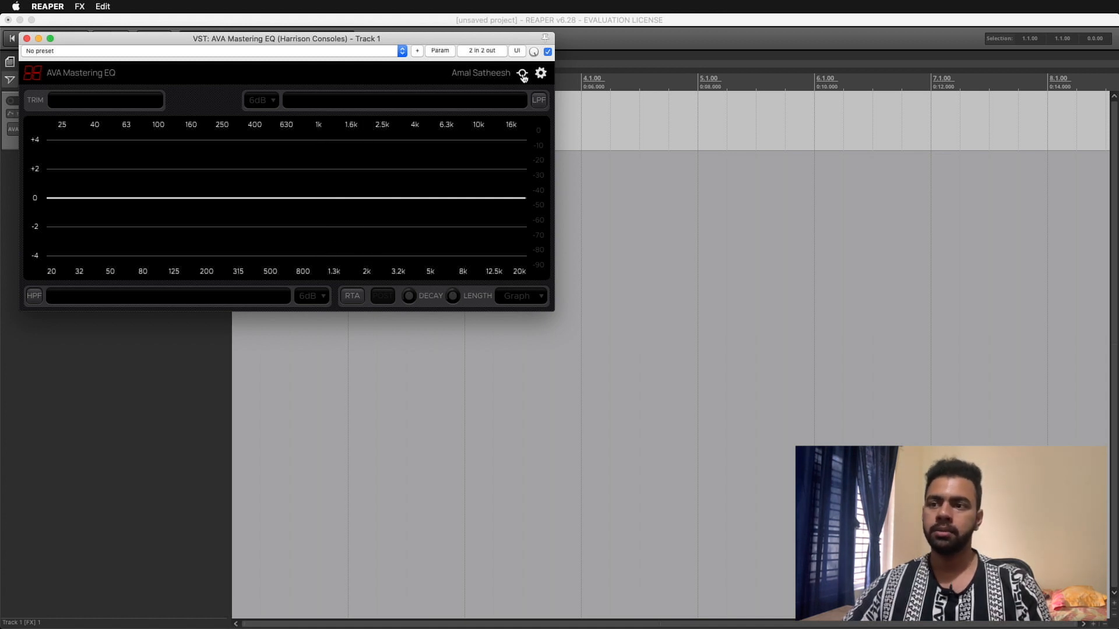
# - Change the AVA Mastering EQ theme from the plugin settings to the light cream one
pyautogui.click(540, 73)
pyautogui.moveTo(499, 87)
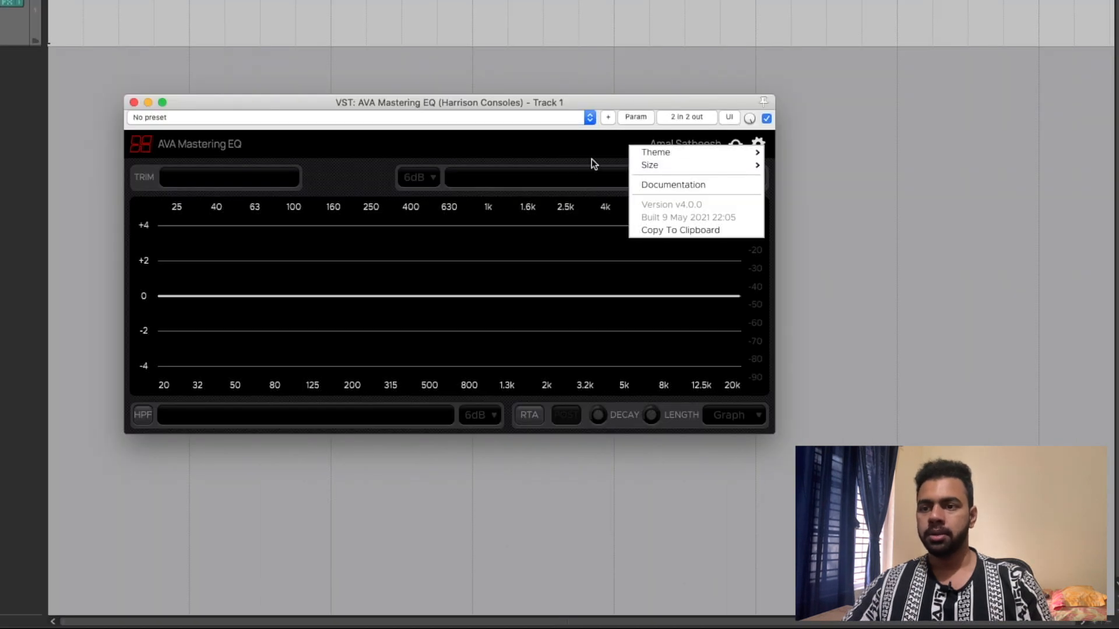
pyautogui.click(608, 168)
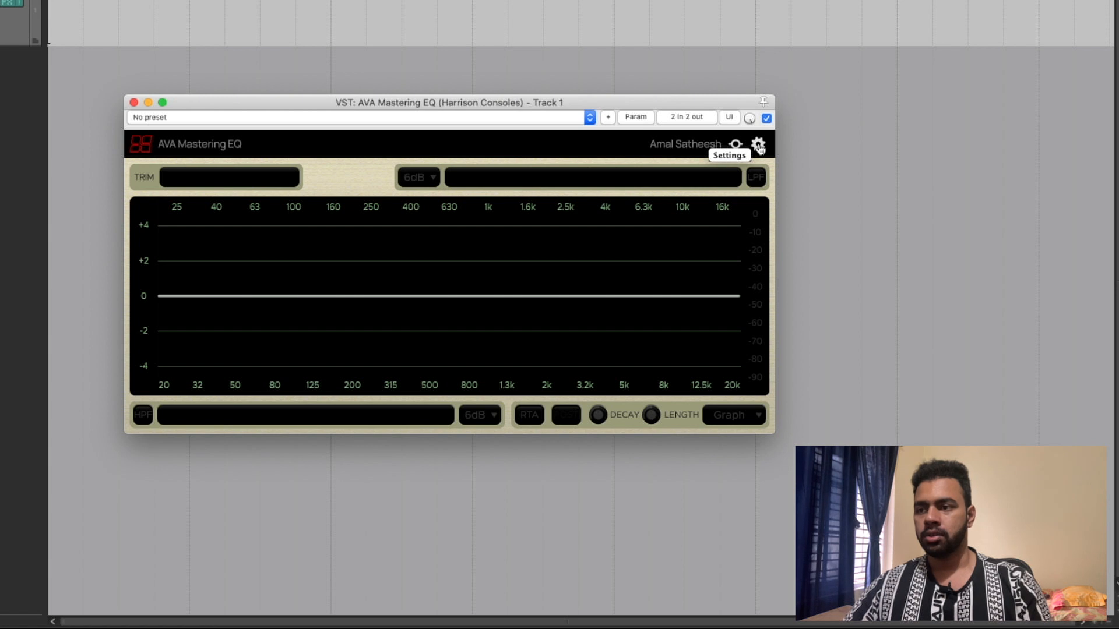
# - Try the Smaller interface size on the AVA Mastering EQ, and restore the previous size with Larger
pyautogui.click(758, 145)
pyautogui.moveTo(687, 163)
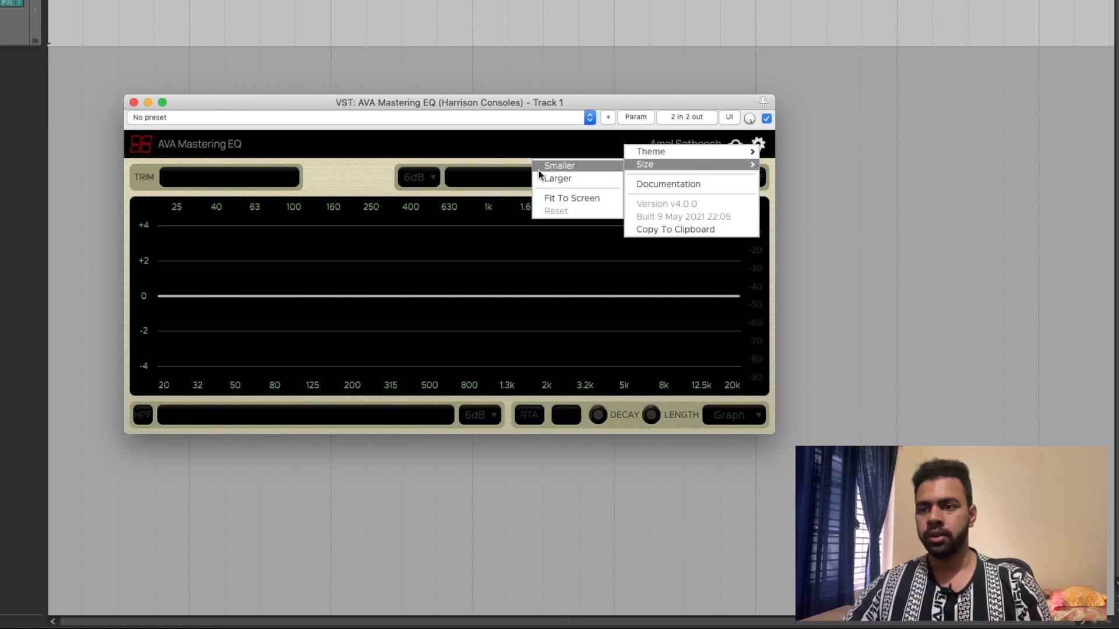
pyautogui.click(579, 168)
pyautogui.click(599, 140)
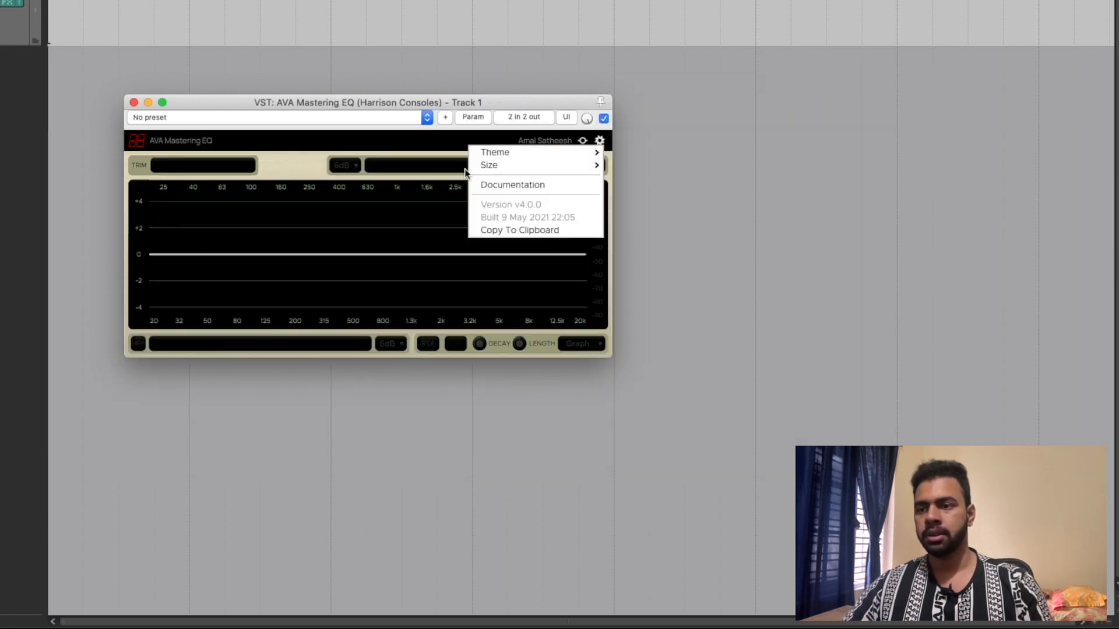
pyautogui.moveTo(536, 165)
pyautogui.click(408, 179)
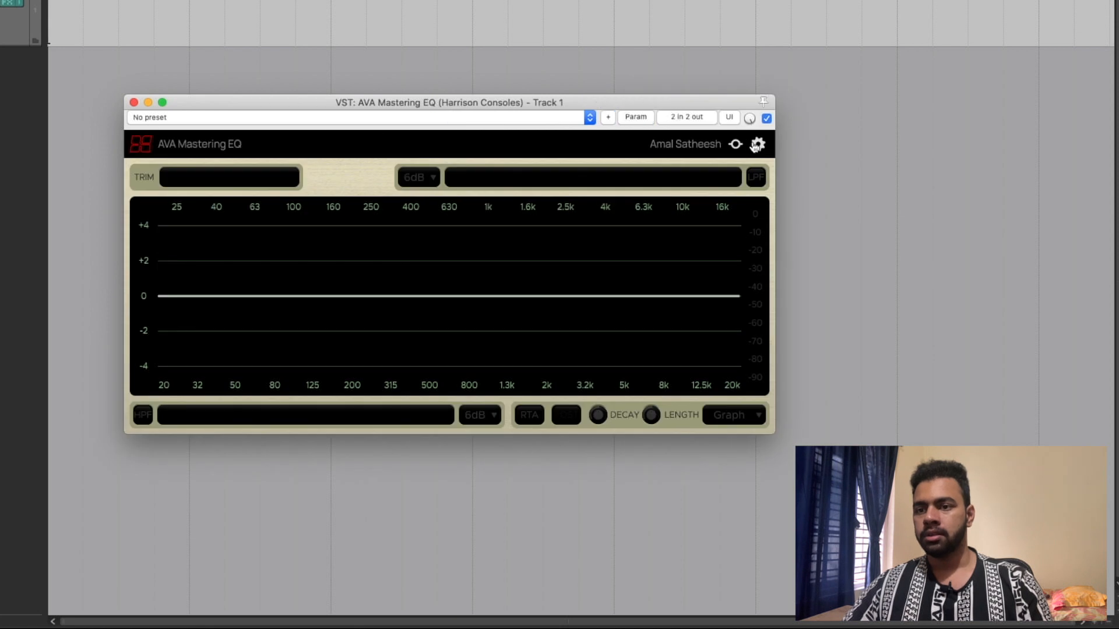
pyautogui.click(758, 144)
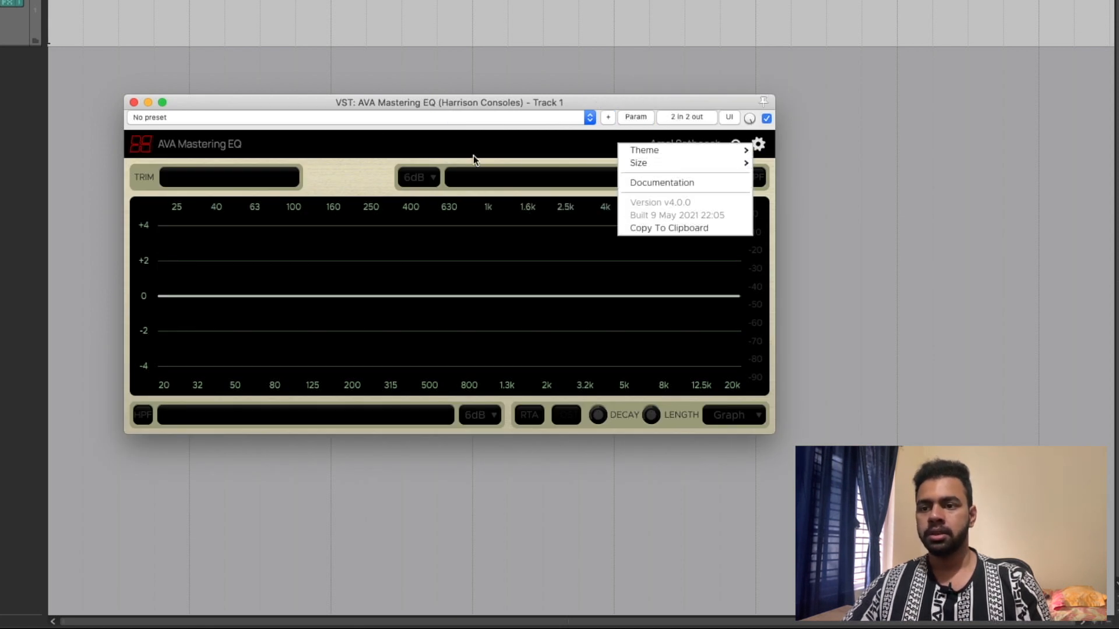
pyautogui.click(322, 147)
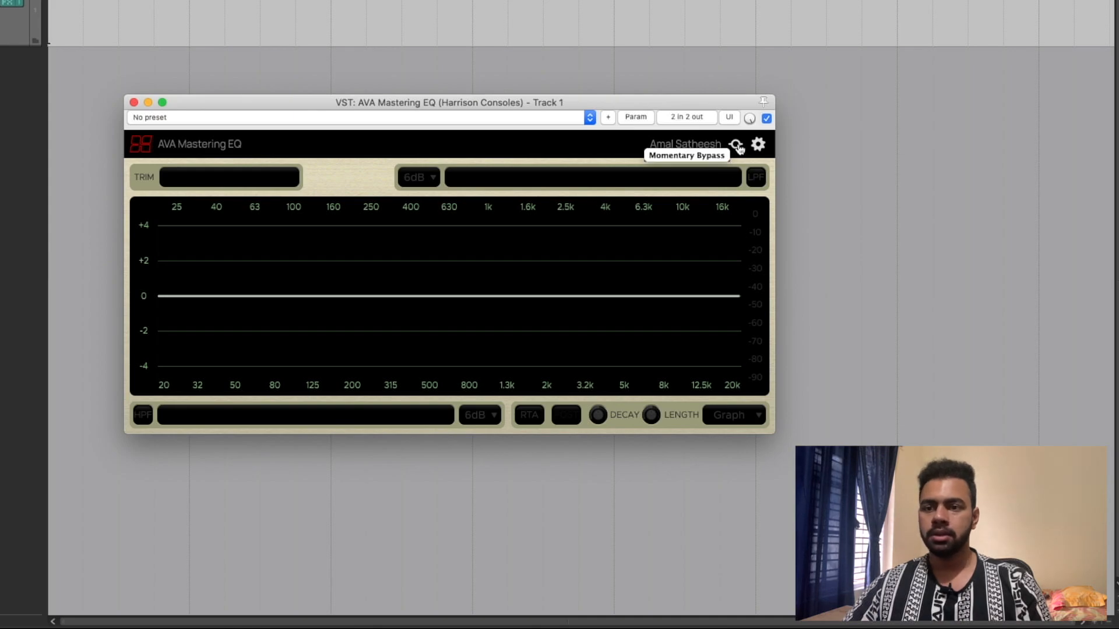
# - Toggle the AVA Mastering EQ's Momentary Bypass on and off several times
pyautogui.click(738, 146)
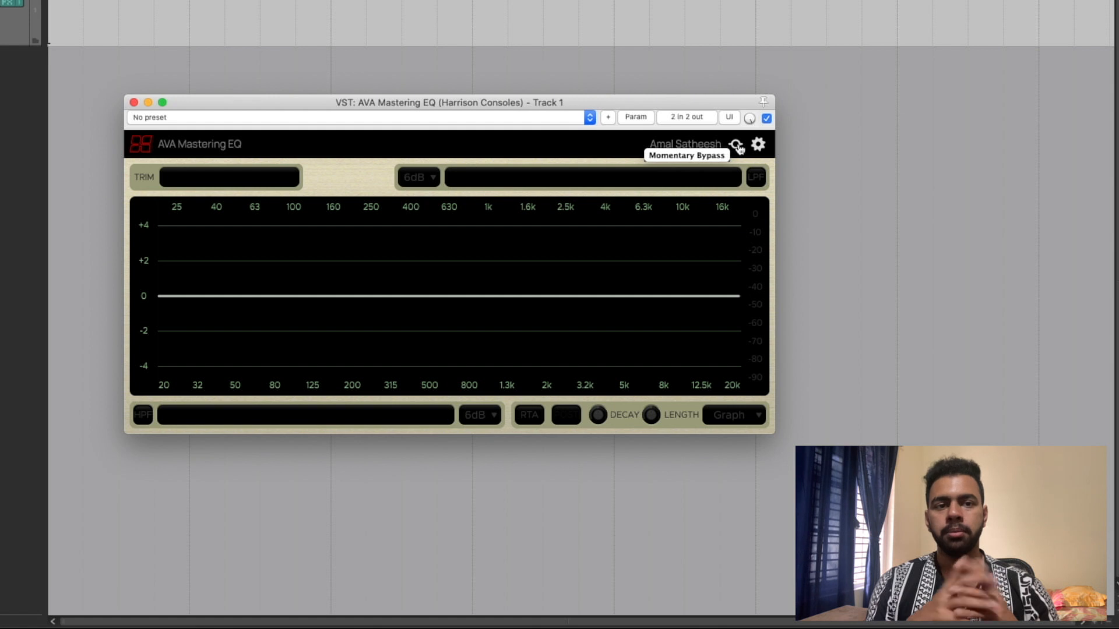
pyautogui.click(736, 146)
pyautogui.click(737, 147)
pyautogui.click(736, 146)
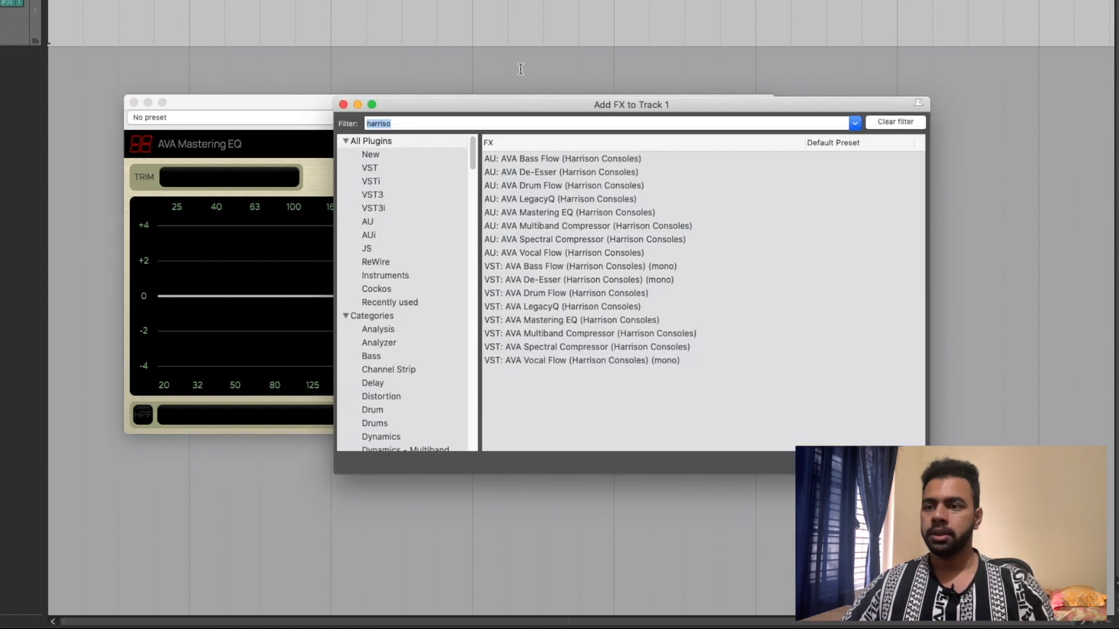
# - Add AU: AVA De-Esser to track 1, try to paste the licence key into it, and discard the effect
pyautogui.click(590, 322)
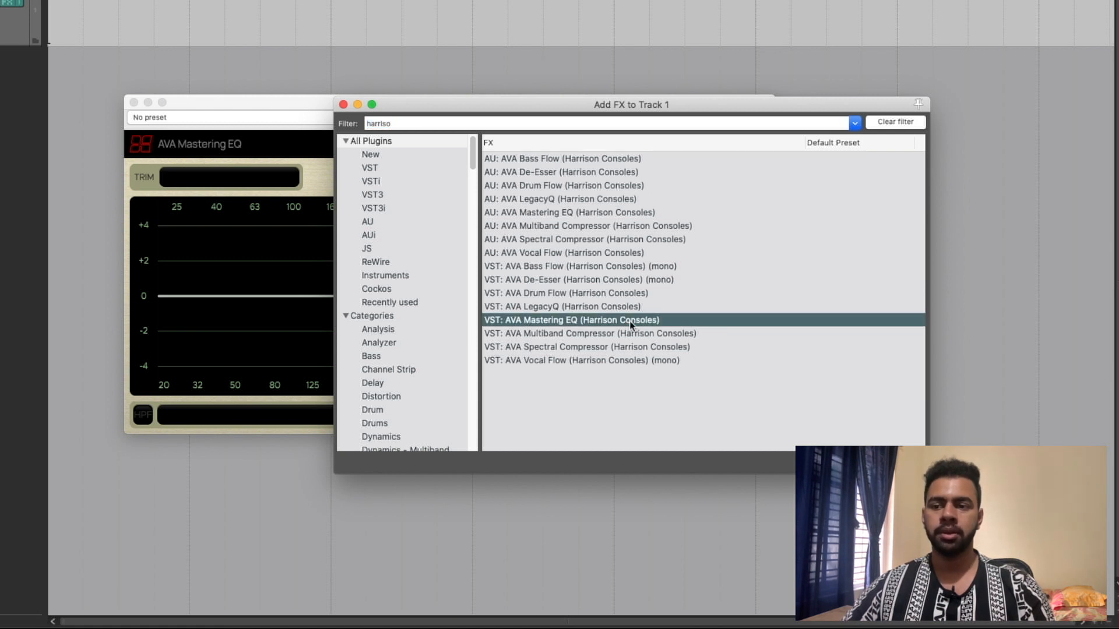
pyautogui.click(552, 173)
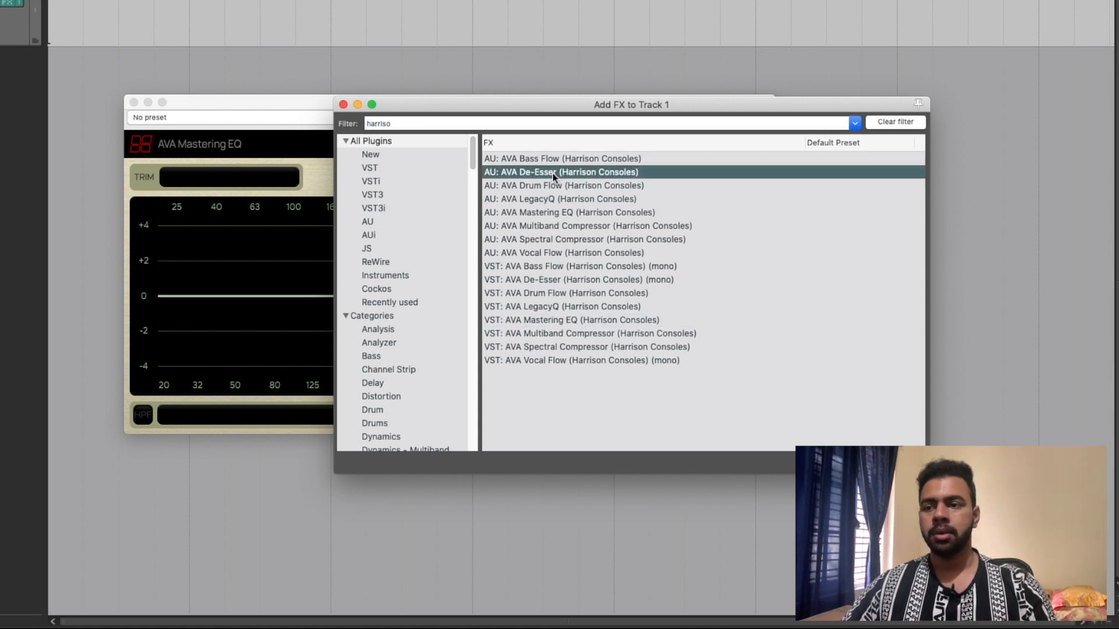
pyautogui.doubleClick(552, 174)
pyautogui.click(216, 361)
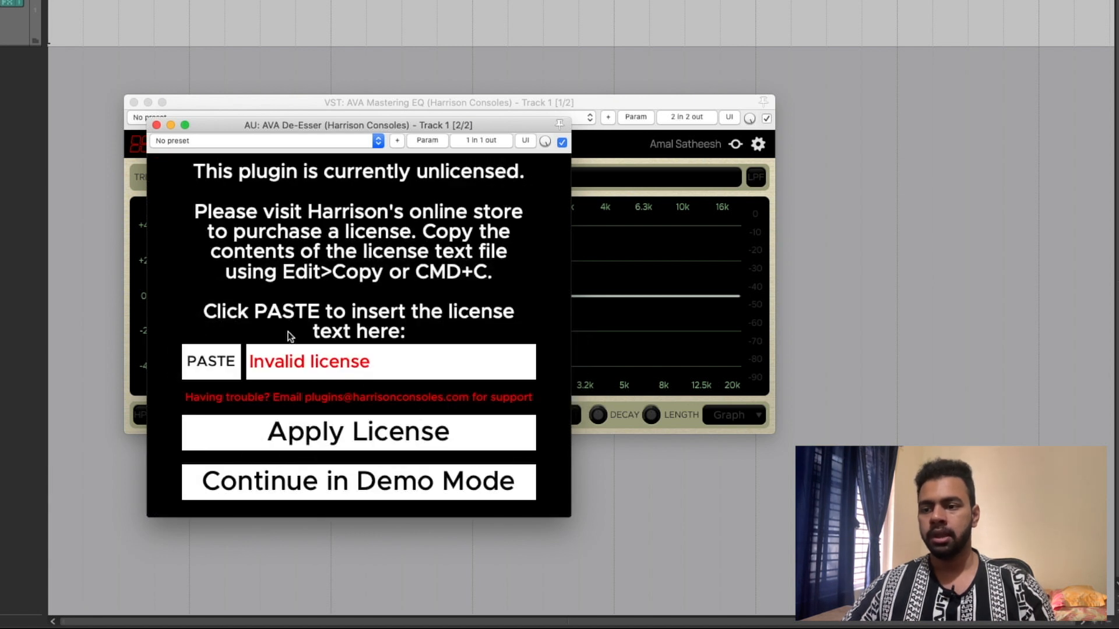
pyautogui.click(156, 124)
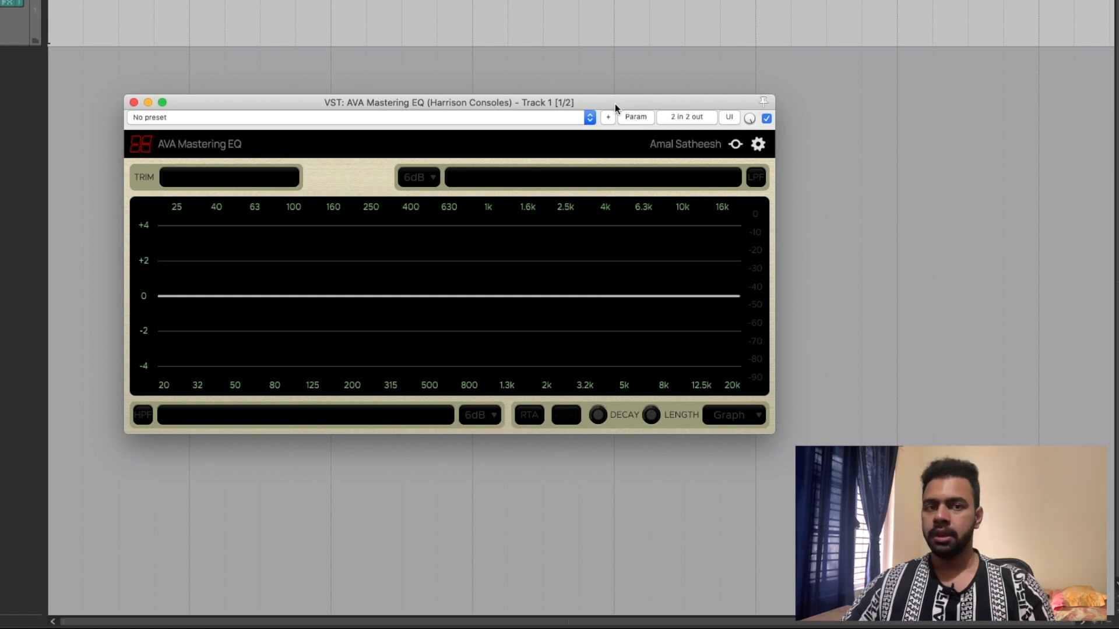
pyautogui.click(26, 66)
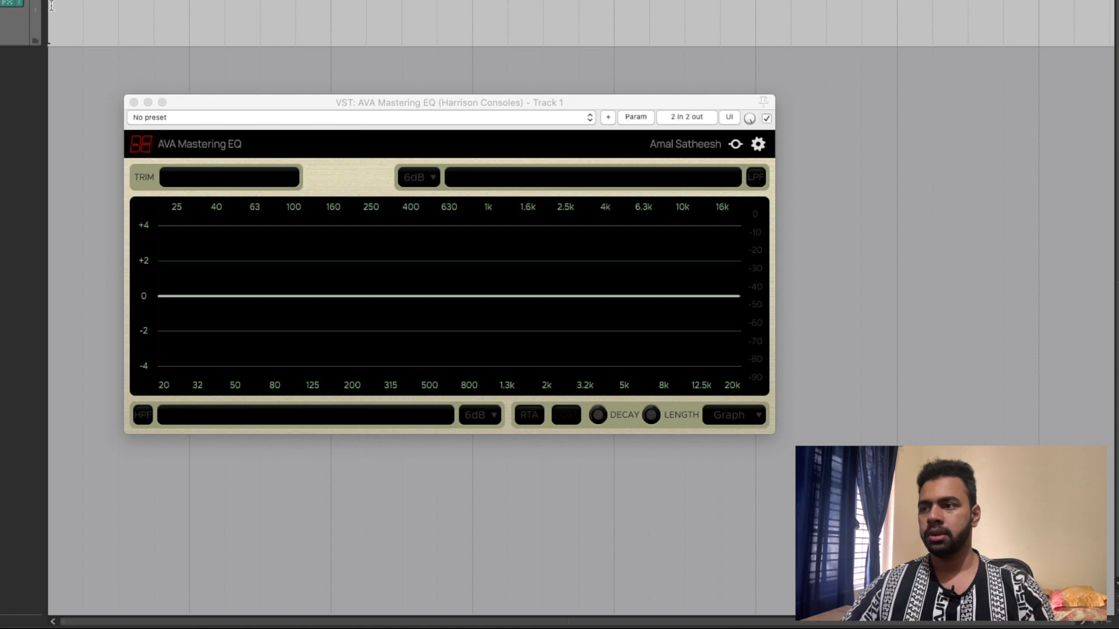
# - Place the Wide Boys song on track 1 and play it from the beginning
pyautogui.click(294, 102)
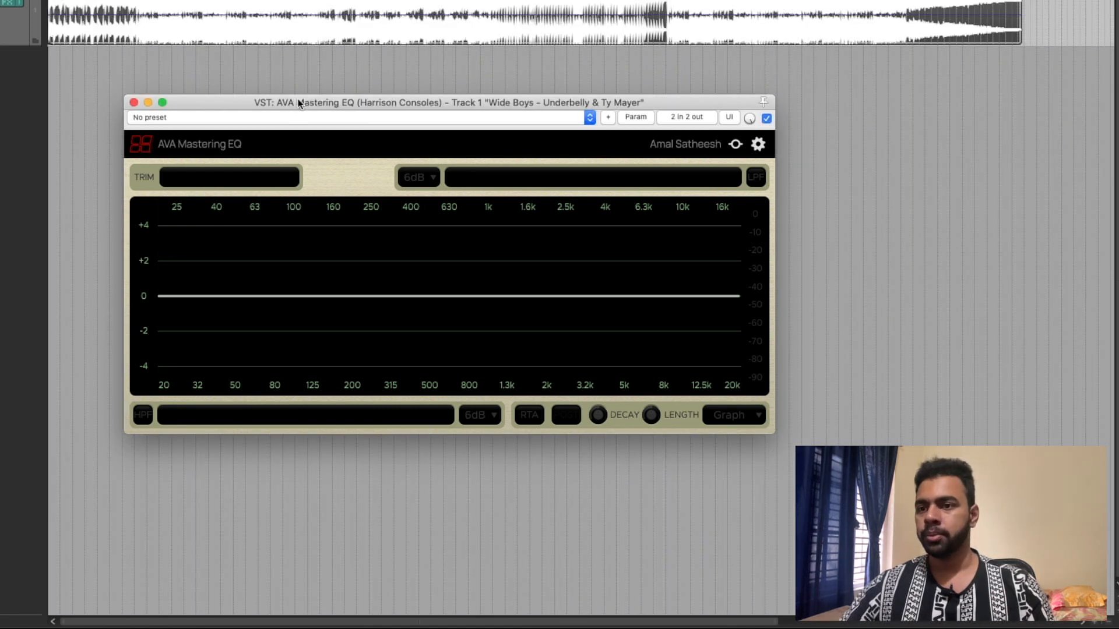
pyautogui.click(59, 2)
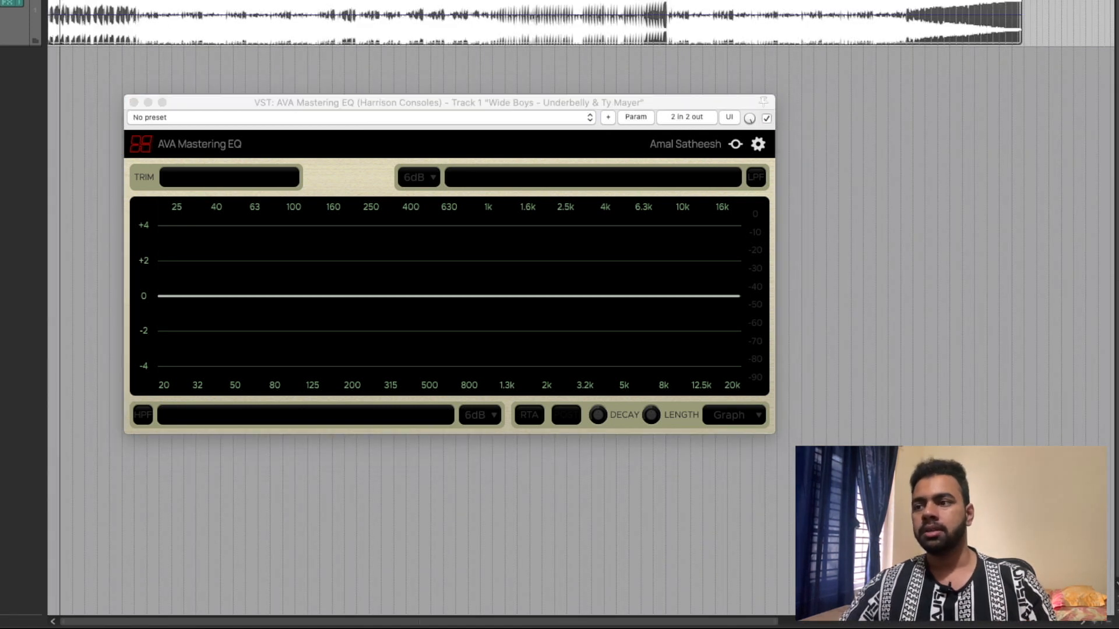
pyautogui.click(54, 2)
pyautogui.click(49, 3)
pyautogui.press('space')
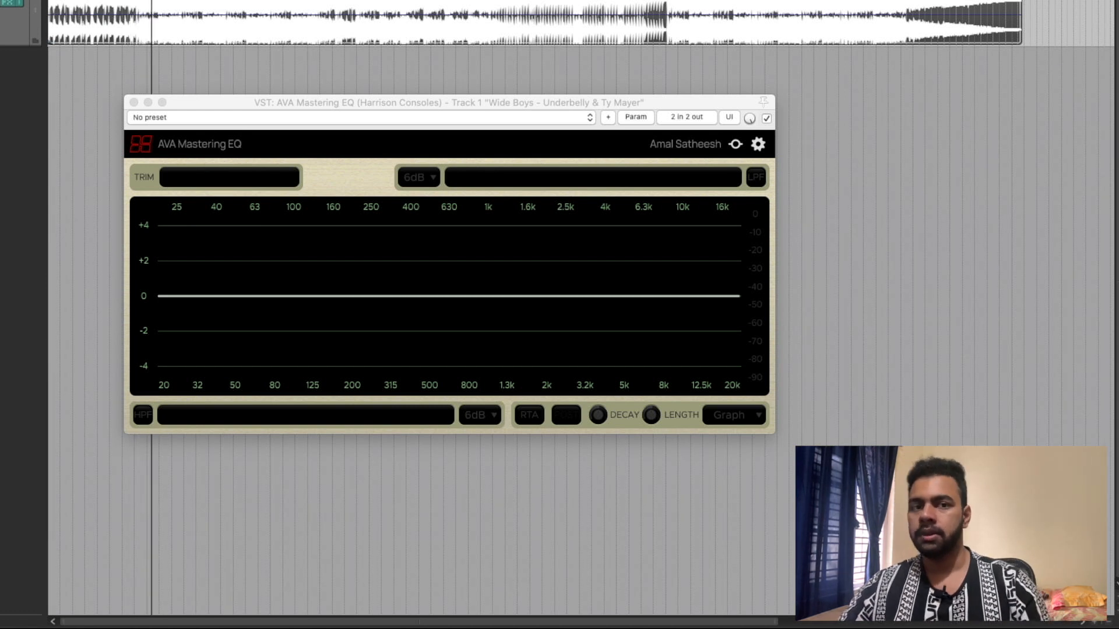
pyautogui.click(256, 121)
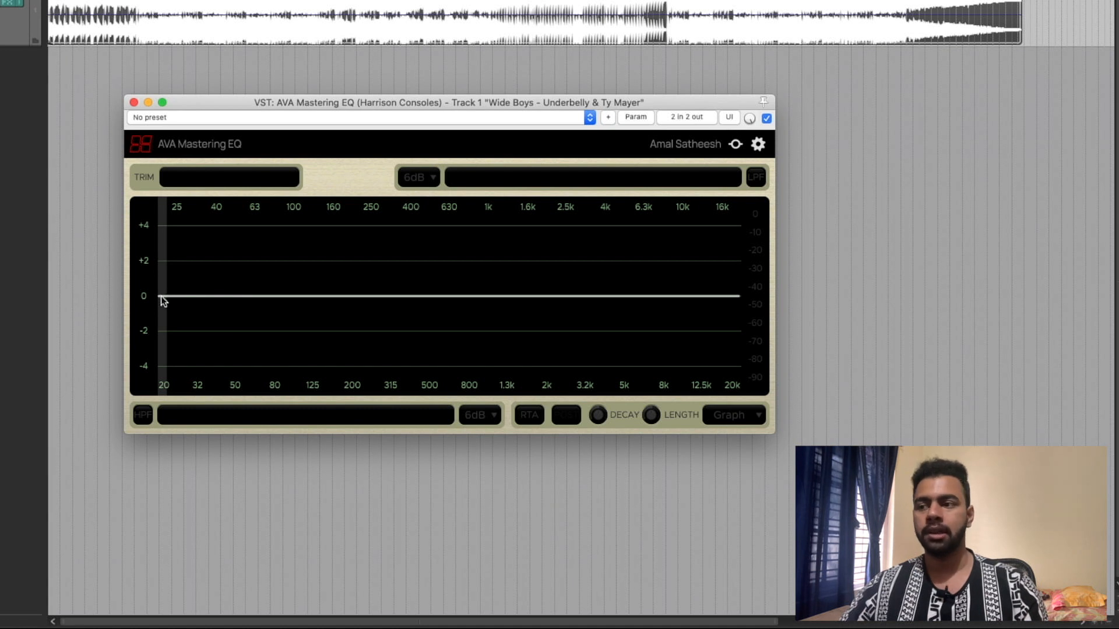
# - Draw a low-frequency cut of about 5.5 dB on the EQ curve, covering everything from 20 Hz to about 50 Hz
pyautogui.moveTo(161, 296); pyautogui.dragTo(174, 324)
pyautogui.moveTo(259, 284)
pyautogui.mouseDown()
pyautogui.moveTo(294, 288)
pyautogui.moveTo(344, 344)
pyautogui.moveTo(430, 266)
pyautogui.moveTo(558, 334)
pyautogui.moveTo(627, 247)
pyautogui.moveTo(707, 336)
pyautogui.moveTo(735, 247)
pyautogui.moveTo(718, 282)
pyautogui.moveTo(150, 302)
pyautogui.moveTo(720, 281)
pyautogui.moveTo(504, 297)
pyautogui.moveTo(687, 292)
pyautogui.moveTo(612, 294)
pyautogui.mouseUp()
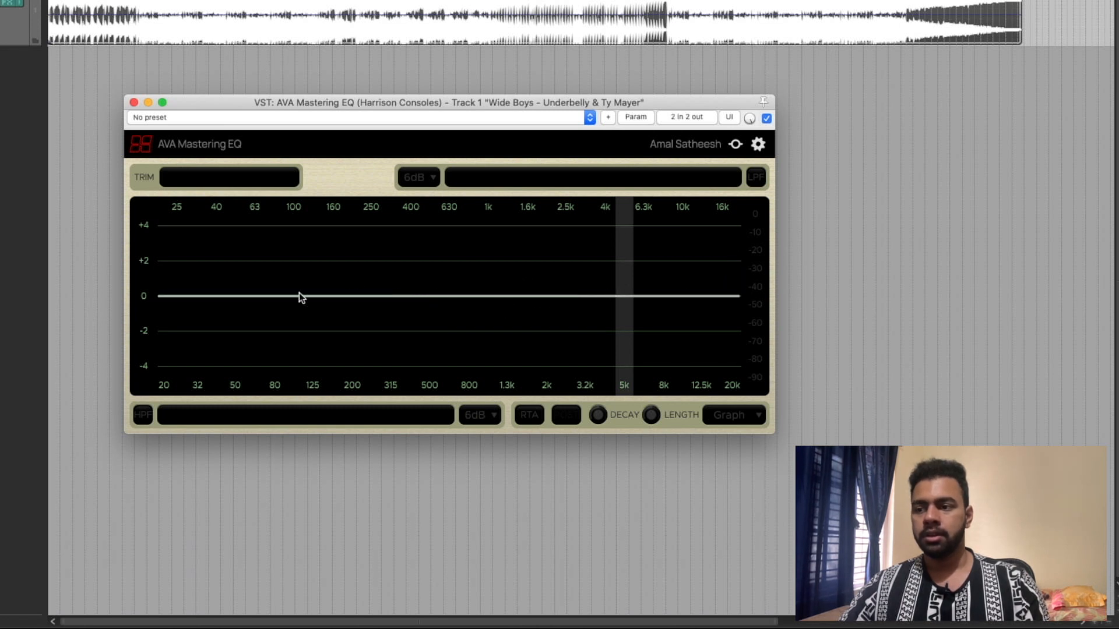
pyautogui.moveTo(192, 310); pyautogui.dragTo(220, 376)
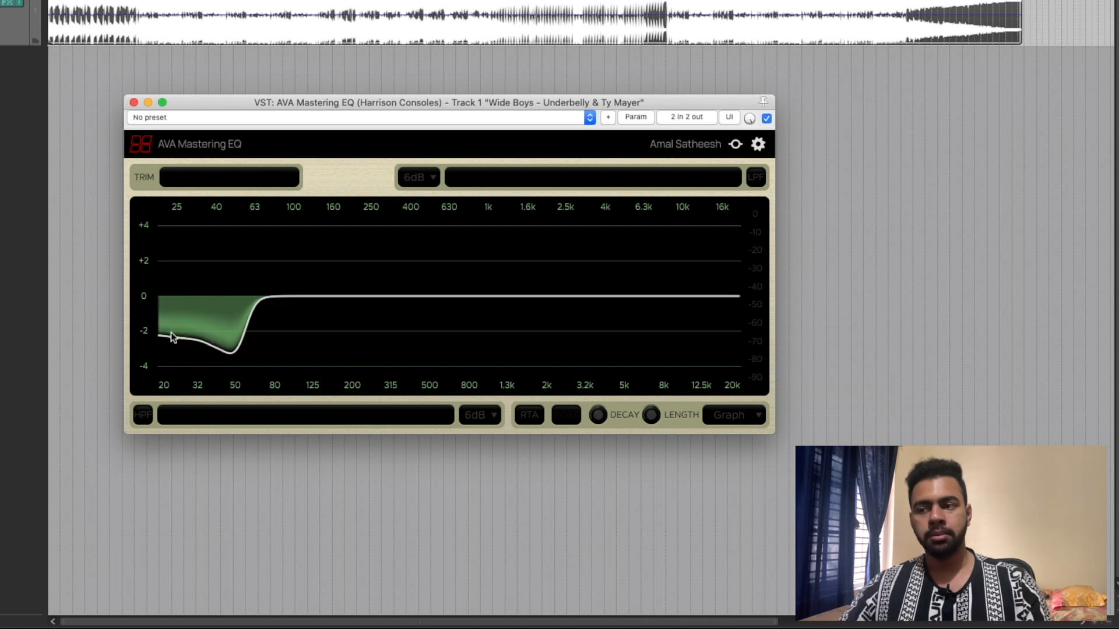
pyautogui.moveTo(160, 308); pyautogui.dragTo(213, 348)
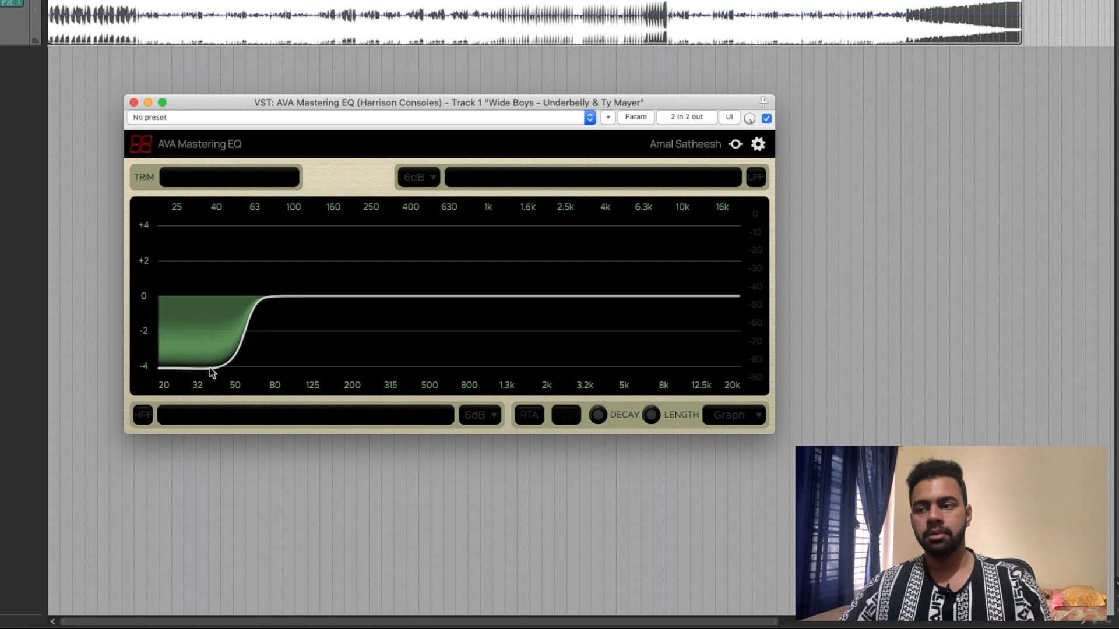
pyautogui.moveTo(204, 379); pyautogui.dragTo(145, 390)
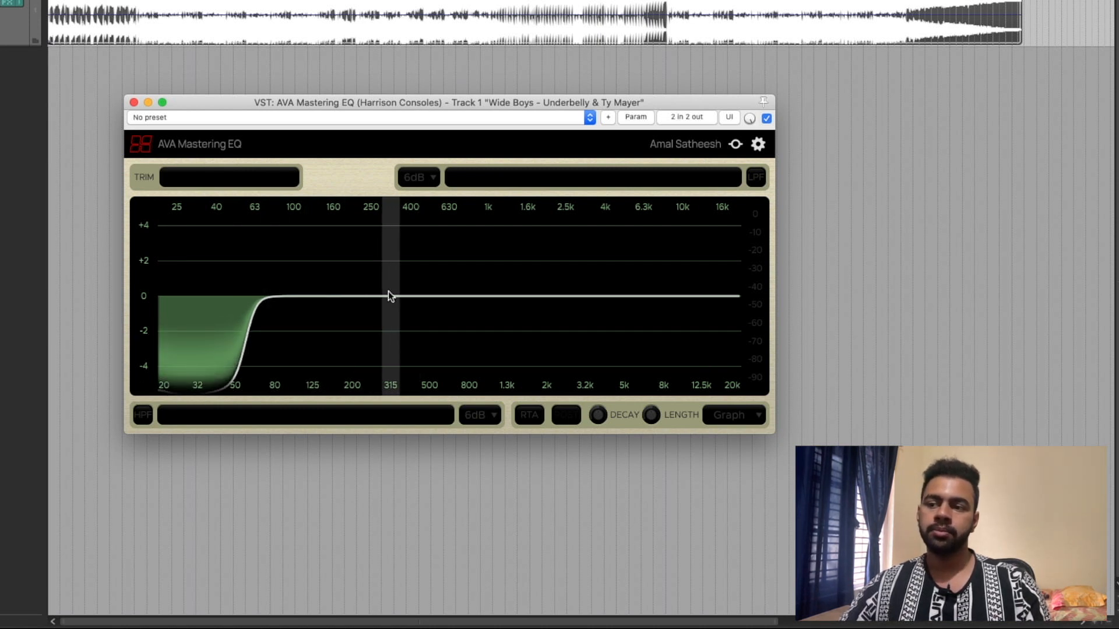
# - Draw a boost of about 4 dB centred at 315 Hz on the EQ curve
pyautogui.moveTo(384, 294); pyautogui.dragTo(390, 271)
pyautogui.scroll(7, 388, 267)
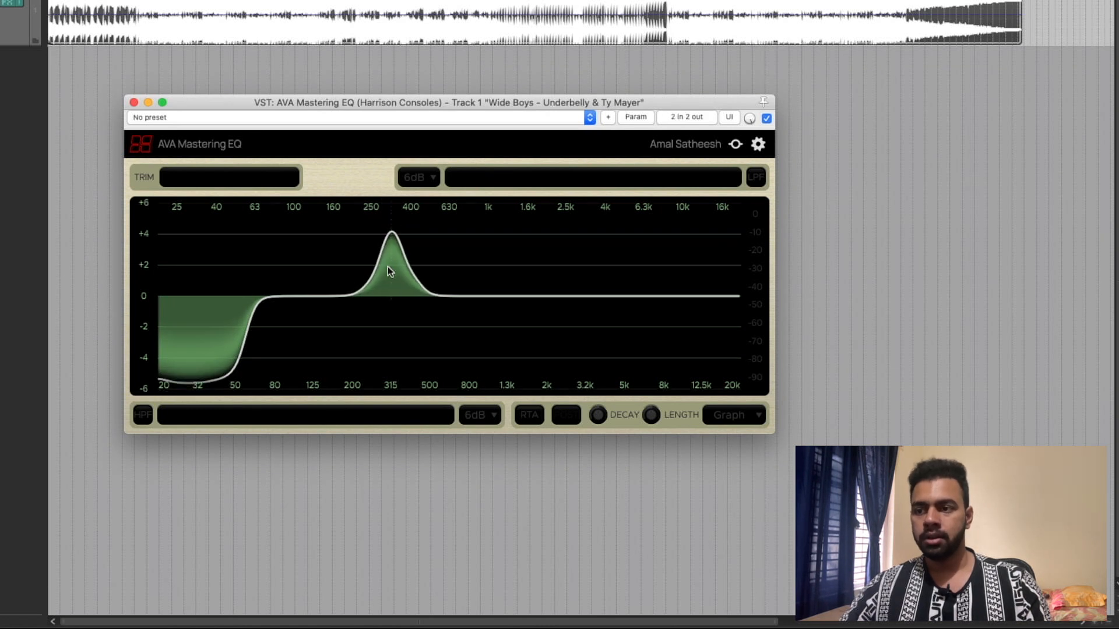
# - Widen the EQ graph's gain scale to ±14 dB and flatten the whole drawn curve to 0 dB
pyautogui.scroll(-15, 387, 267)
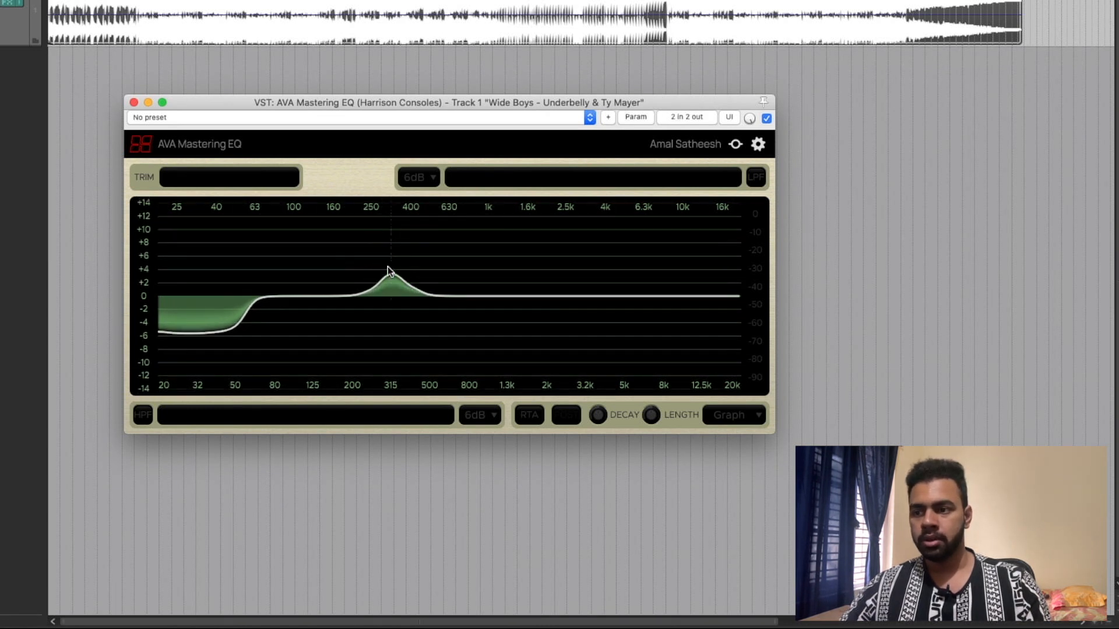
pyautogui.scroll(17, 387, 267)
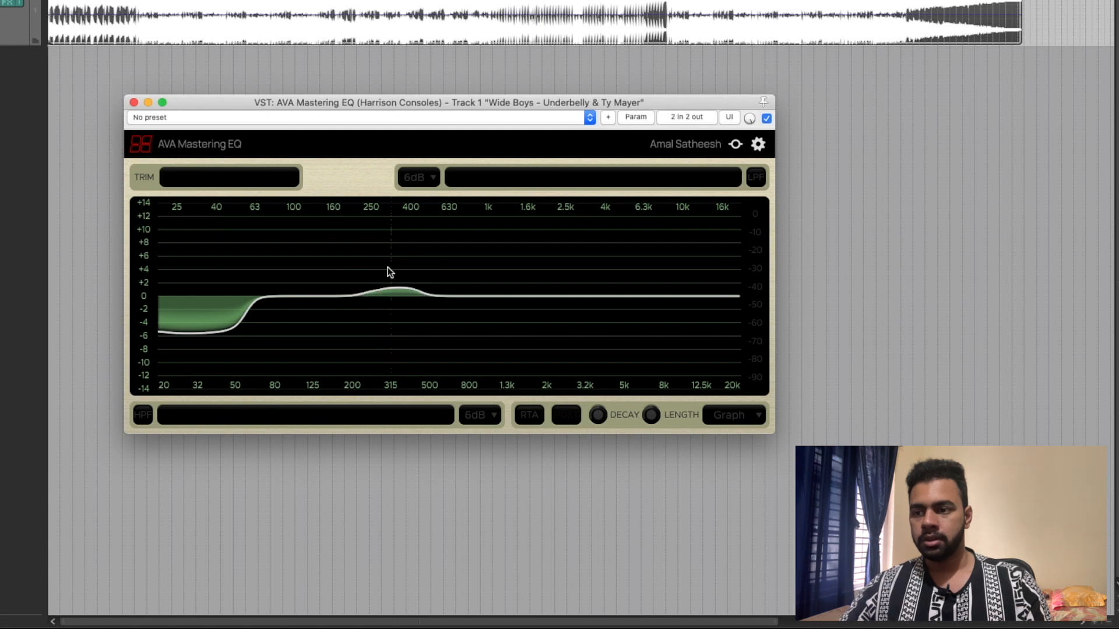
pyautogui.moveTo(410, 283)
pyautogui.mouseDown()
pyautogui.moveTo(449, 282)
pyautogui.moveTo(183, 326)
pyautogui.moveTo(190, 334)
pyautogui.moveTo(160, 367)
pyautogui.moveTo(256, 302)
pyautogui.moveTo(483, 309)
pyautogui.moveTo(189, 319)
pyautogui.mouseUp()
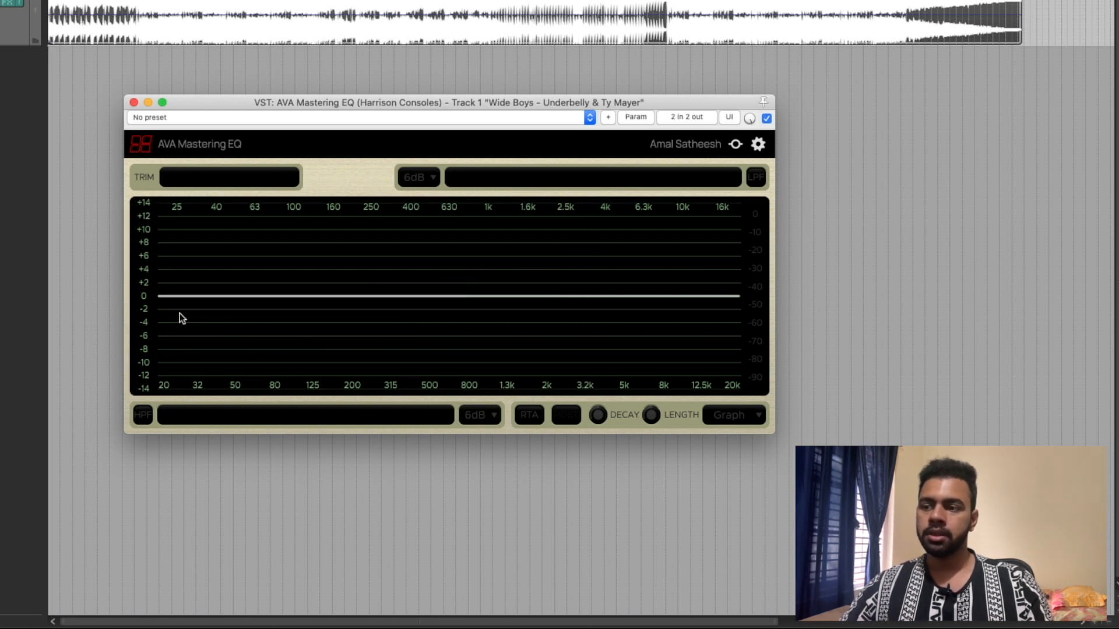
# - Draw deep cuts to about -14 dB below roughly 125 Hz and above roughly 3.2 kHz, and refine the low slope around 160 Hz
pyautogui.moveTo(407, 302)
pyautogui.mouseDown()
pyautogui.moveTo(332, 332)
pyautogui.moveTo(291, 389)
pyautogui.moveTo(153, 393)
pyautogui.moveTo(191, 415)
pyautogui.mouseUp()
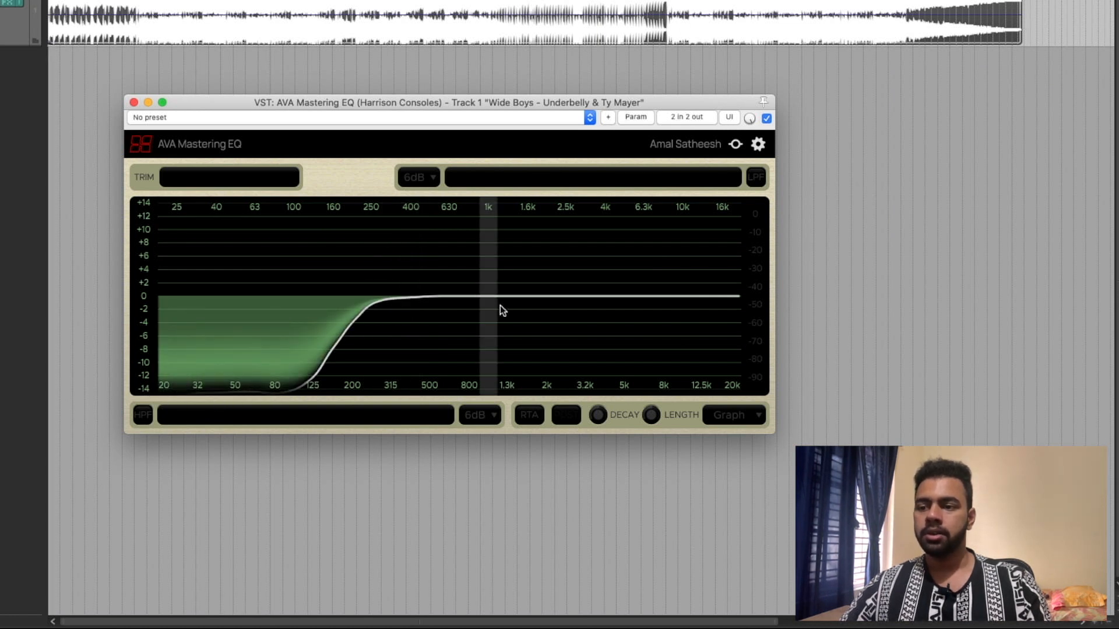
pyautogui.moveTo(533, 299)
pyautogui.mouseDown()
pyautogui.moveTo(717, 425)
pyautogui.moveTo(721, 383)
pyautogui.mouseUp()
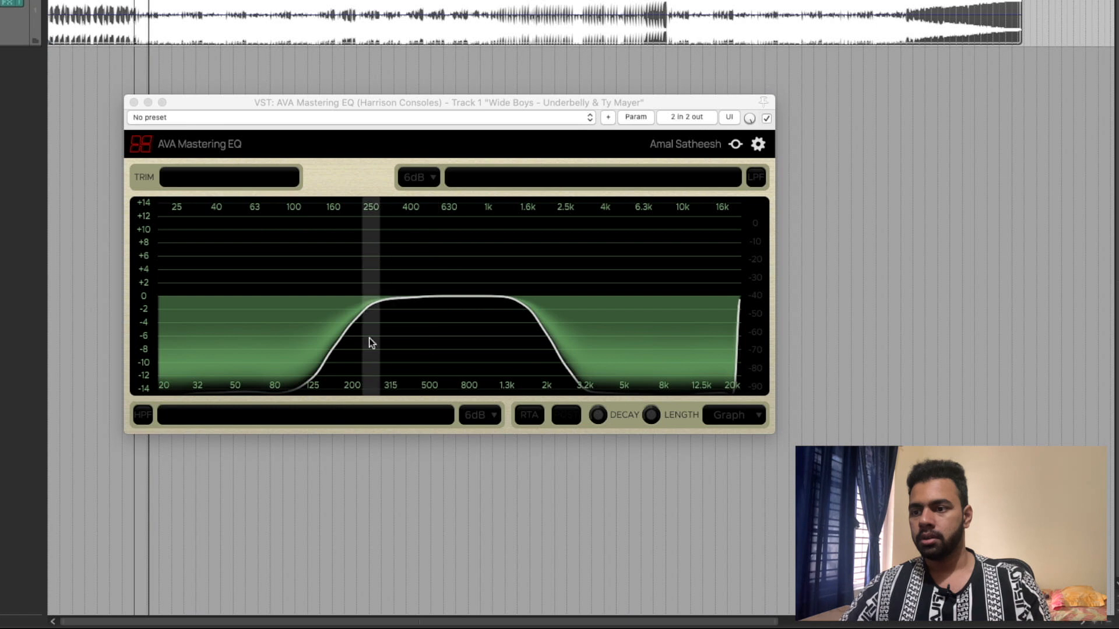
pyautogui.click(281, 384)
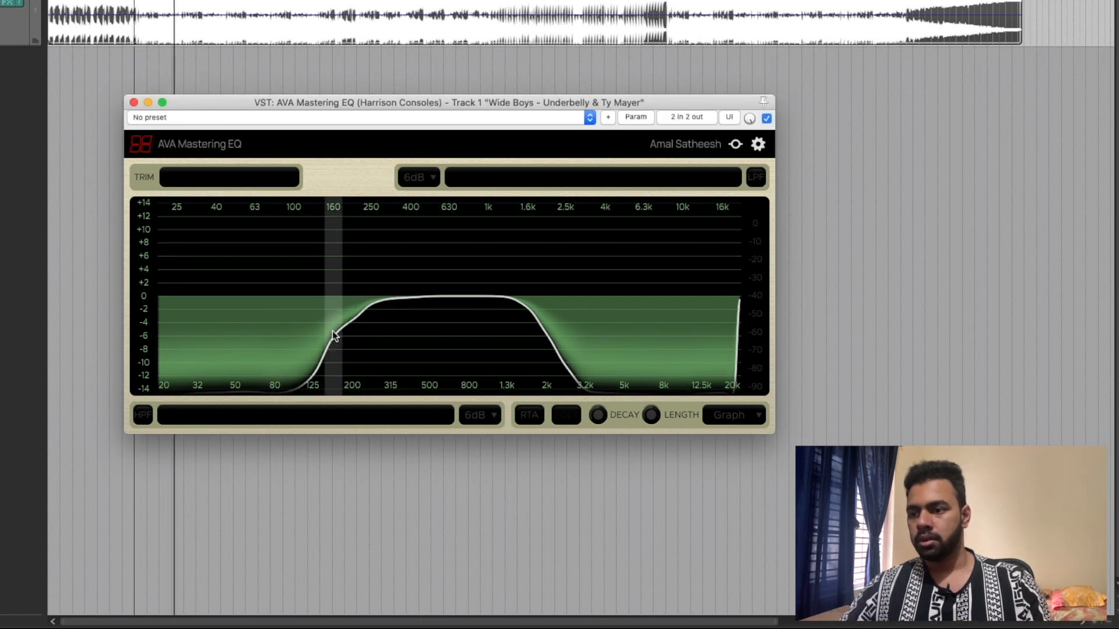
pyautogui.moveTo(312, 391); pyautogui.dragTo(315, 377)
# - Draw a boost of about 4 dB from roughly 500 Hz to 1 kHz, and extend the low cut up to about 200 Hz
pyautogui.moveTo(425, 293); pyautogui.dragTo(439, 267)
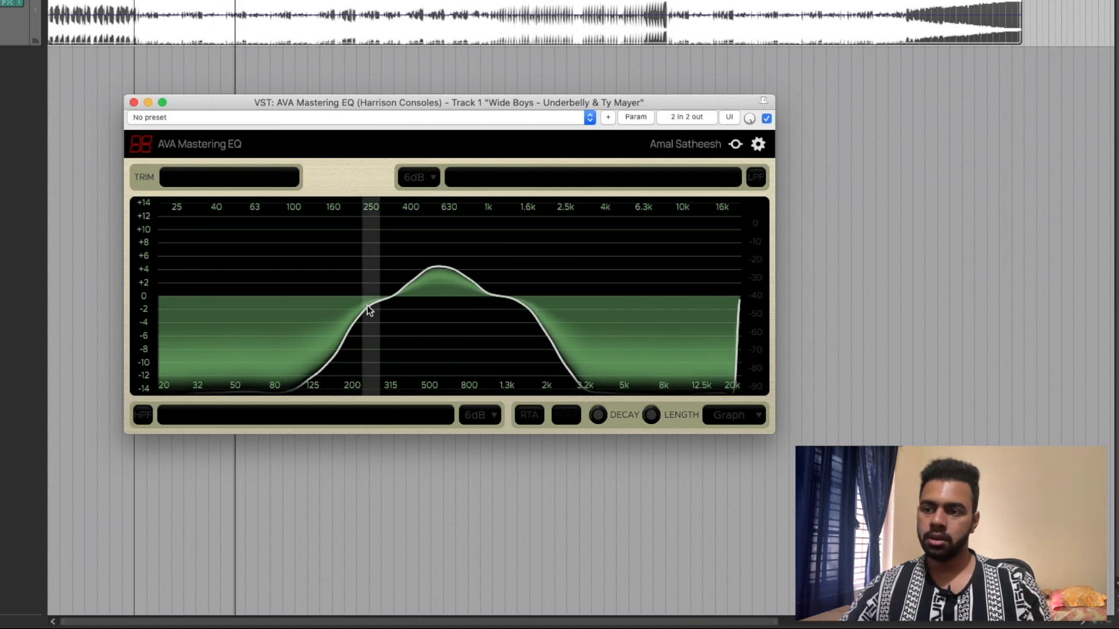
pyautogui.moveTo(401, 298)
pyautogui.mouseDown()
pyautogui.moveTo(332, 386)
pyautogui.moveTo(326, 414)
pyautogui.mouseUp()
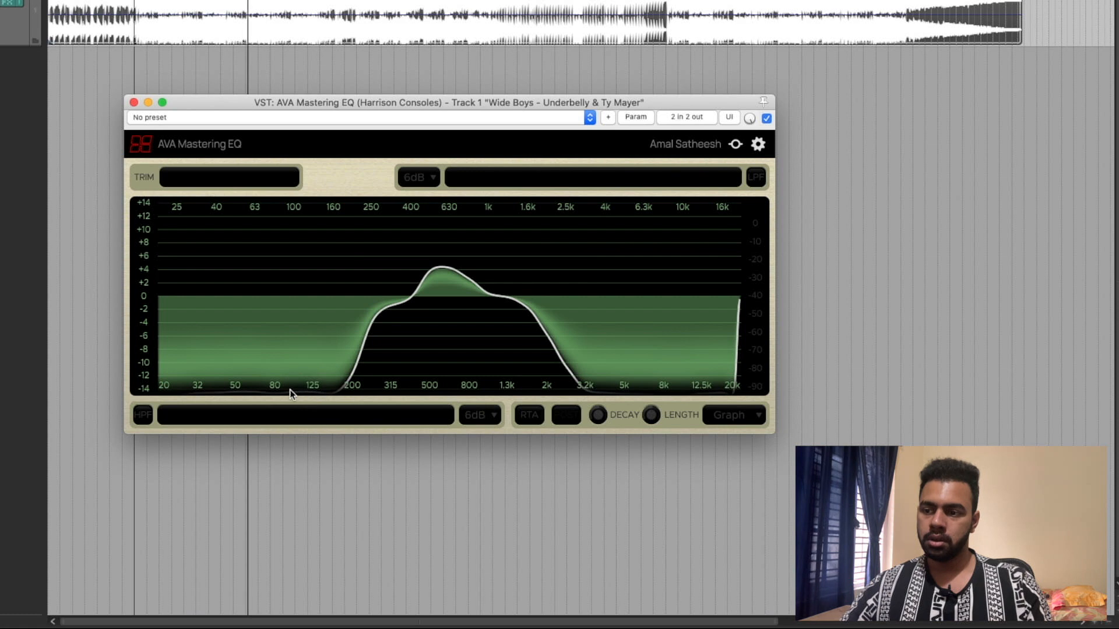
pyautogui.moveTo(448, 269); pyautogui.dragTo(483, 275)
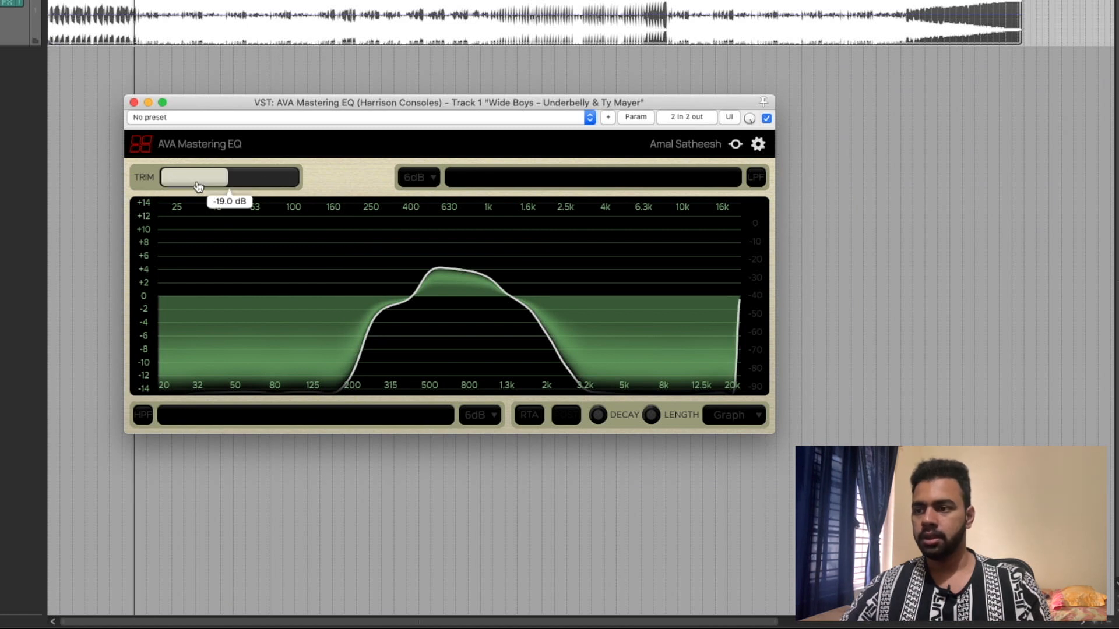
# - Try lowering the trim level, and switch the low-pass filter on and off
pyautogui.moveTo(214, 183)
pyautogui.mouseDown()
pyautogui.moveTo(270, 183)
pyautogui.moveTo(196, 187)
pyautogui.moveTo(208, 188)
pyautogui.mouseUp()
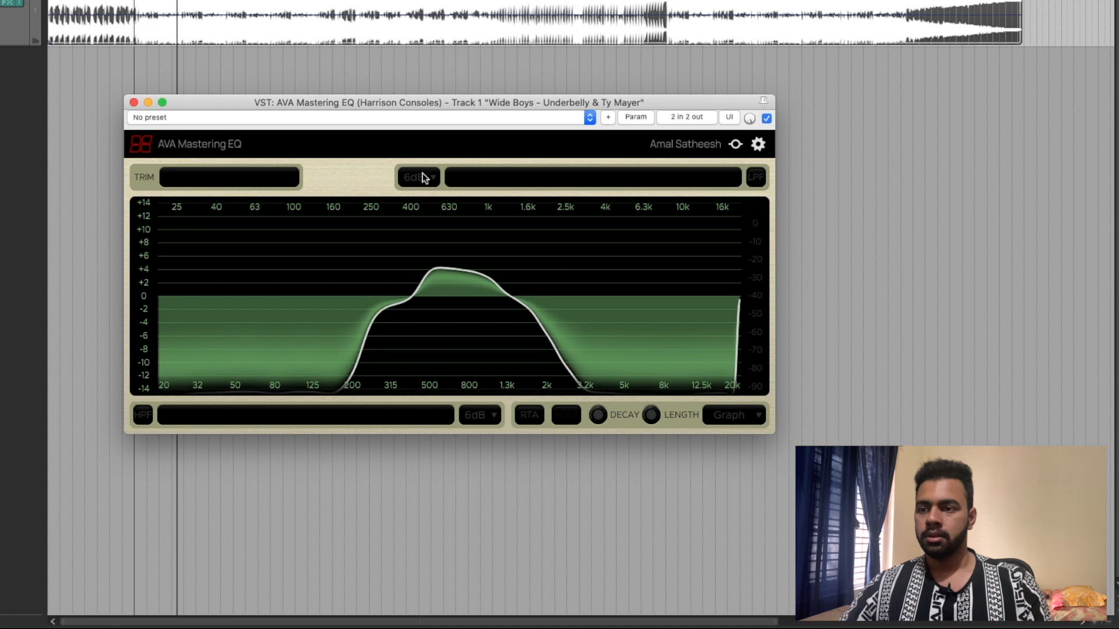
pyautogui.click(756, 181)
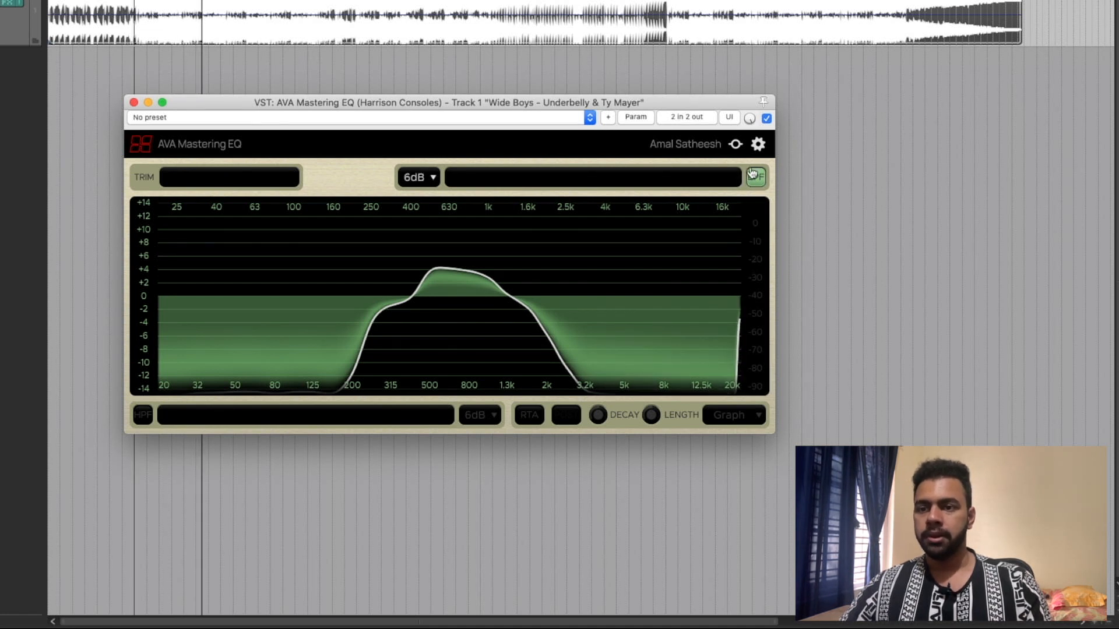
pyautogui.click(757, 179)
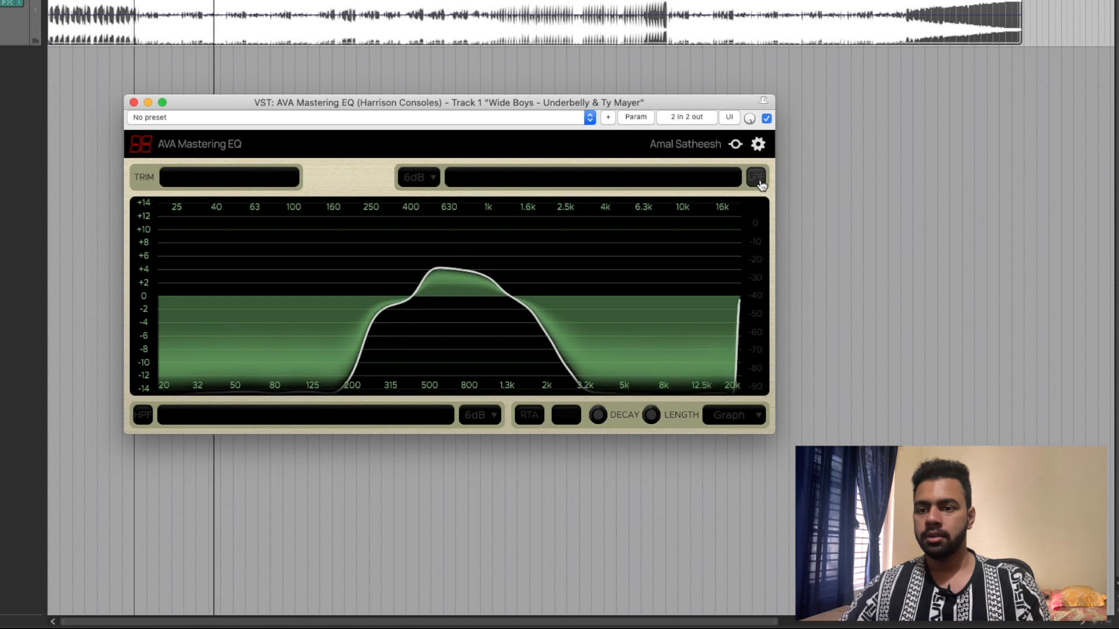
# - Flatten the curve above about 1.3 kHz to 0 dB, and enable the low-pass filter with a 12 dB slope
pyautogui.moveTo(508, 296); pyautogui.dragTo(744, 303)
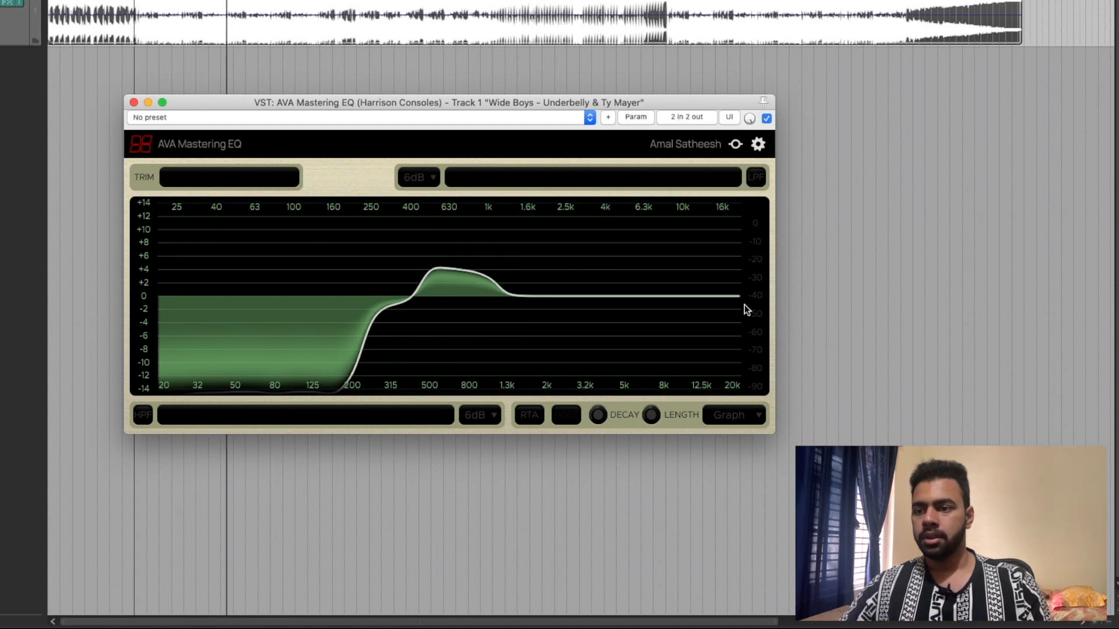
pyautogui.click(756, 179)
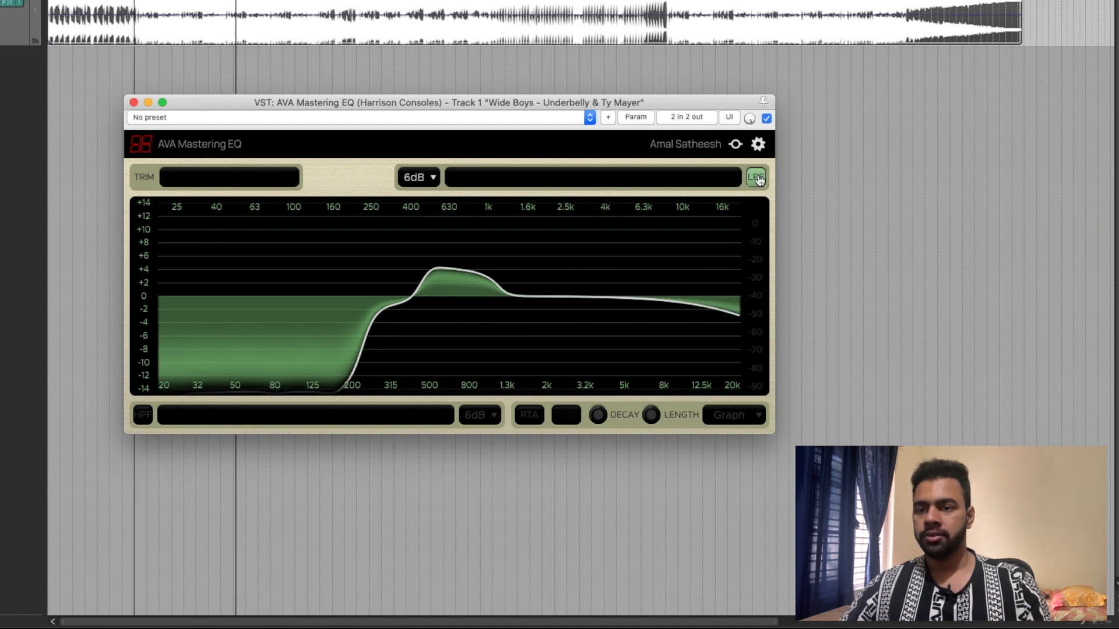
pyautogui.click(419, 178)
pyautogui.click(424, 221)
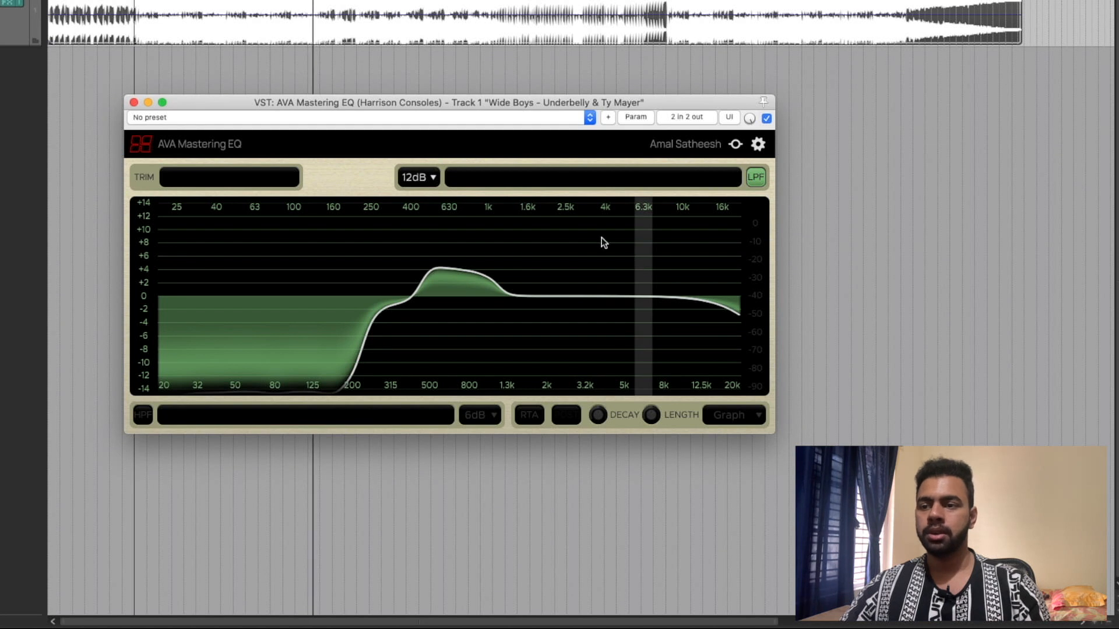
# - Try a drawn cut of about 3 to 5 dB above 5 kHz, and compare the low-pass filter's 6 dB and 12 dB slopes
pyautogui.moveTo(723, 304)
pyautogui.mouseDown()
pyautogui.moveTo(640, 304)
pyautogui.moveTo(725, 328)
pyautogui.mouseUp()
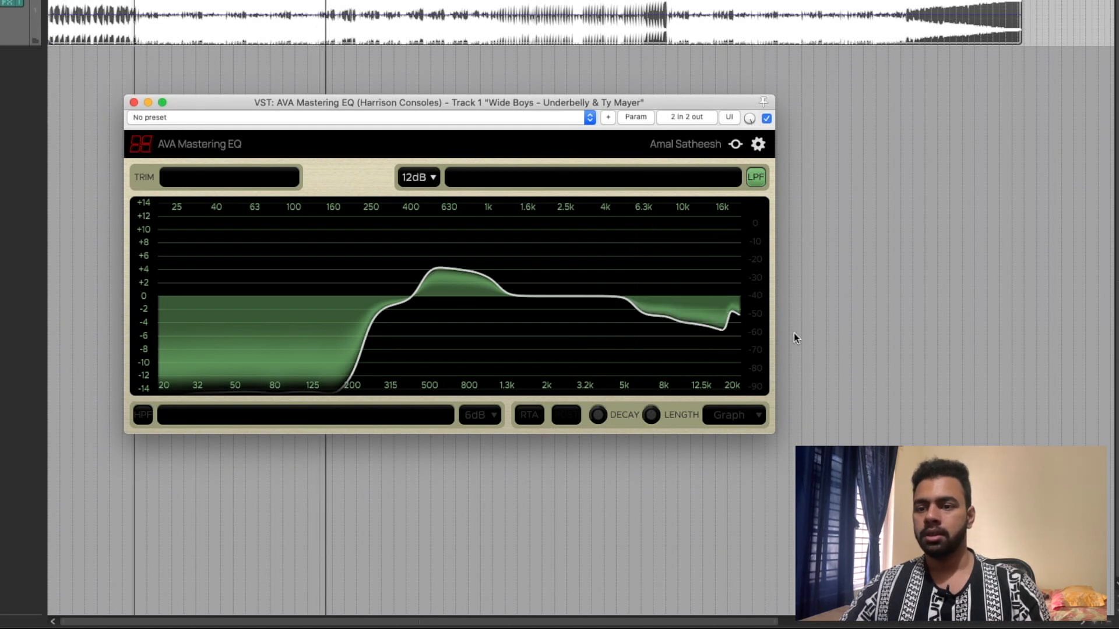
pyautogui.click(429, 176)
pyautogui.click(427, 201)
pyautogui.click(414, 181)
pyautogui.click(424, 221)
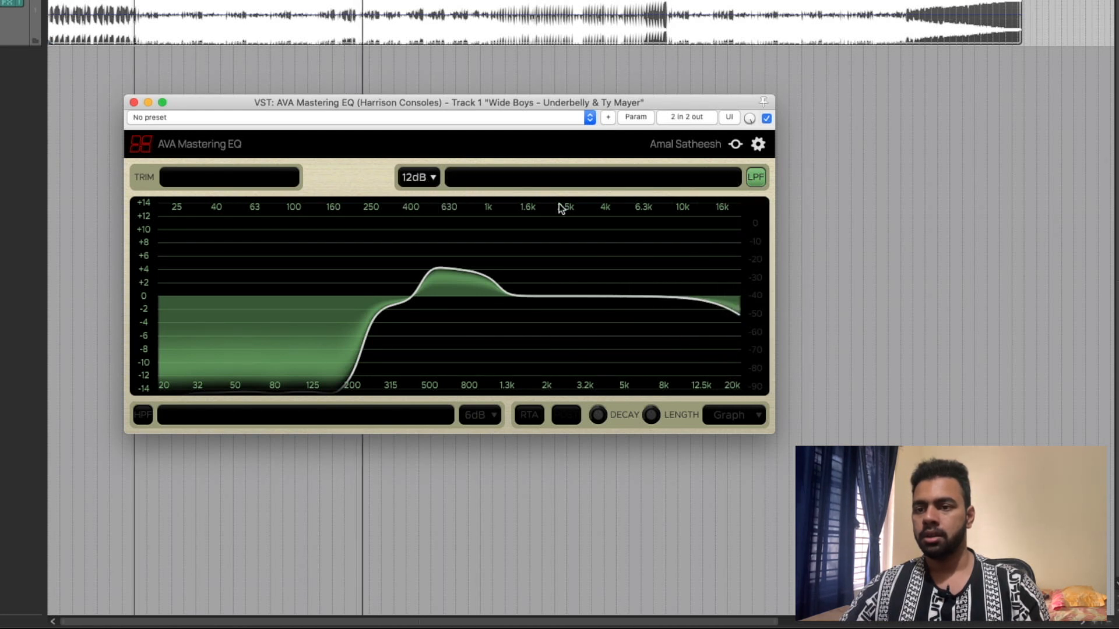
# - Boost the 630 Hz band to about +9 dB, and cut 1.6 kHz to about -6 dB and 16 kHz to about -14 dB
pyautogui.scroll(-5, 715, 306)
pyautogui.scroll(10, 714, 306)
pyautogui.scroll(-3, 714, 306)
pyautogui.scroll(-3, 715, 306)
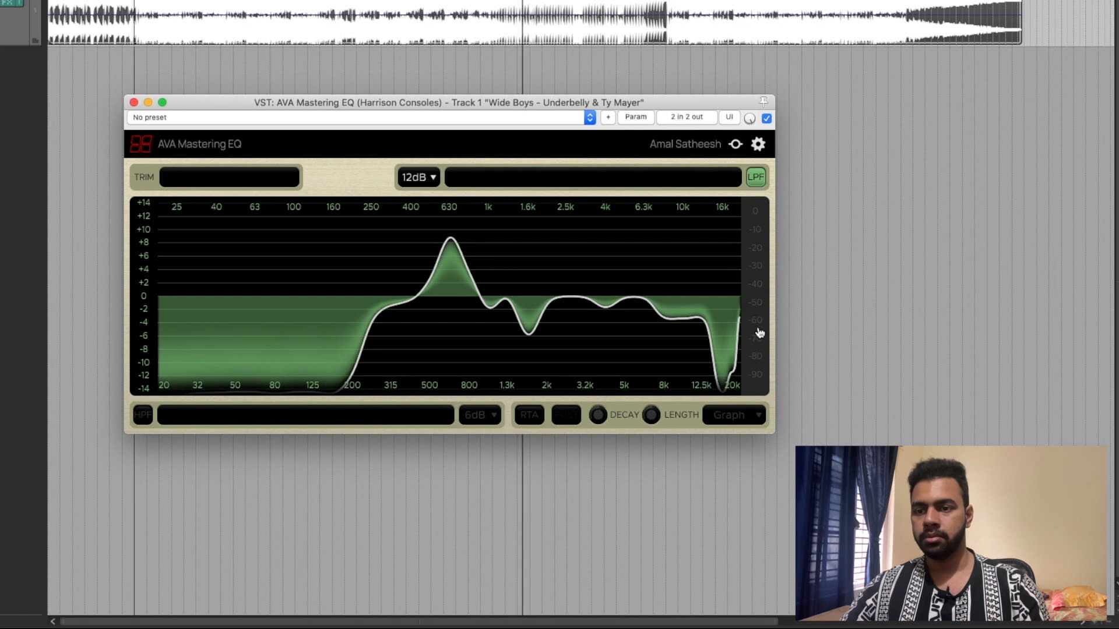
# - Shift the analyzer's level scale, adjust the 2 kHz band, and flatten the whole drawn curve to 0 dB
pyautogui.moveTo(765, 297); pyautogui.dragTo(764, 303)
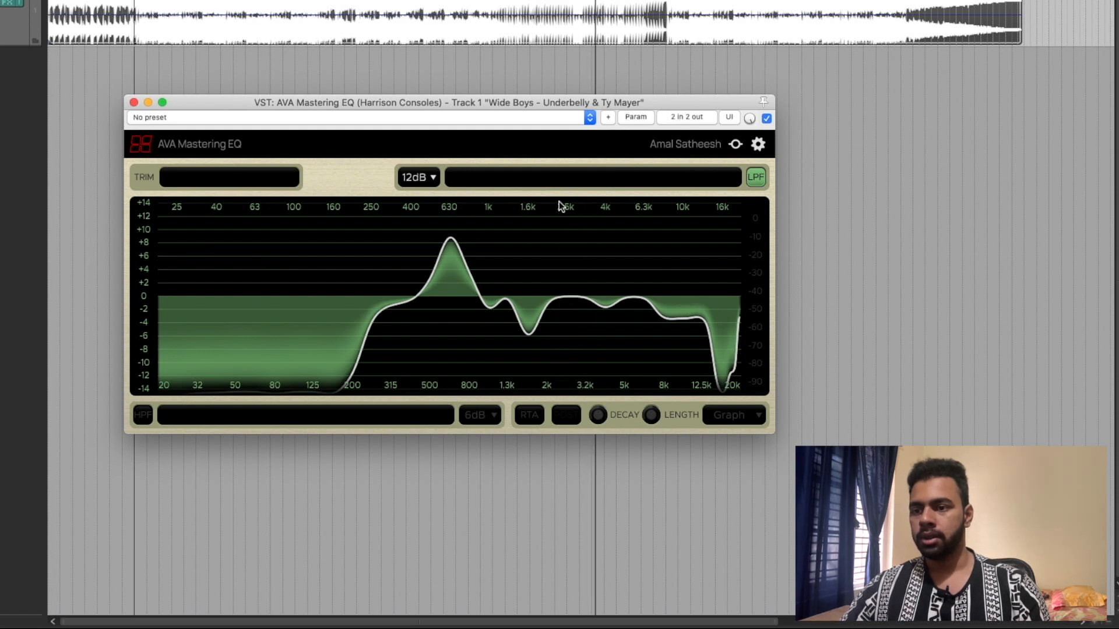
pyautogui.click(547, 320)
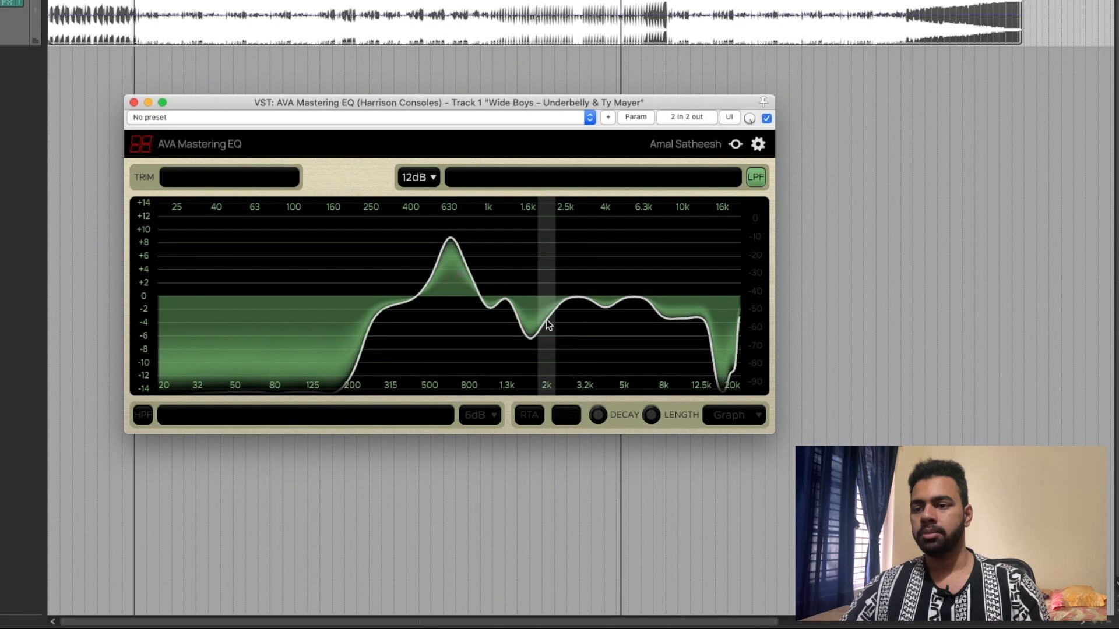
pyautogui.scroll(5, 543, 319)
pyautogui.moveTo(543, 316)
pyautogui.mouseDown()
pyautogui.moveTo(685, 287)
pyautogui.moveTo(677, 312)
pyautogui.moveTo(135, 300)
pyautogui.mouseUp()
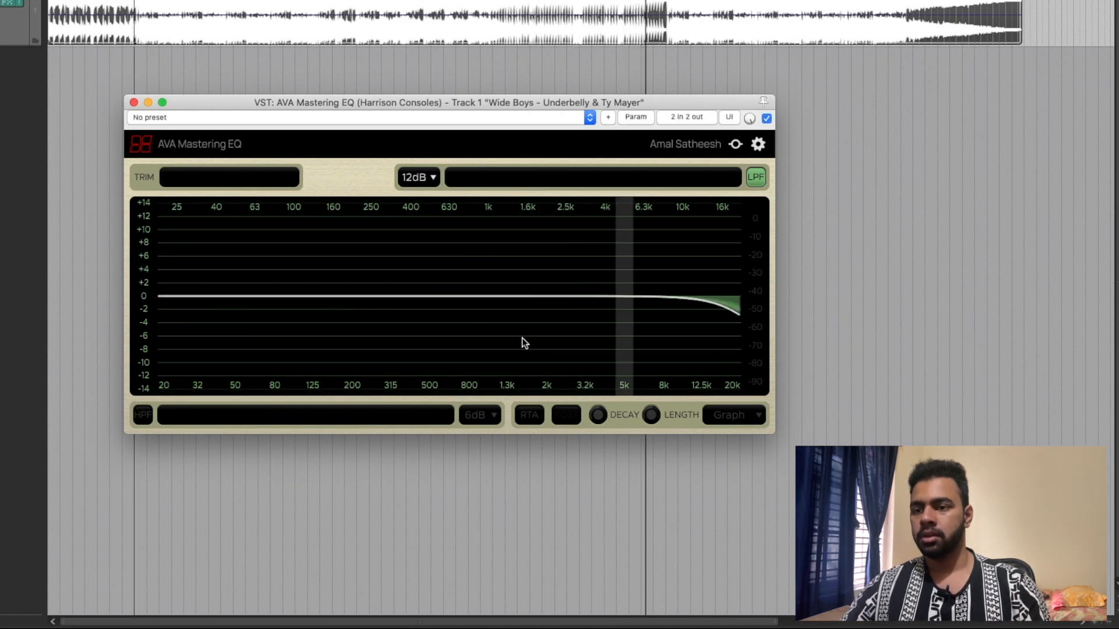
# - Boost 6.3 kHz by about 9 dB, 160 Hz by about 5 dB and 400 Hz by about 2 dB, and cut 1 kHz by about 6 dB
pyautogui.scroll(3, 652, 291)
pyautogui.scroll(6, 651, 291)
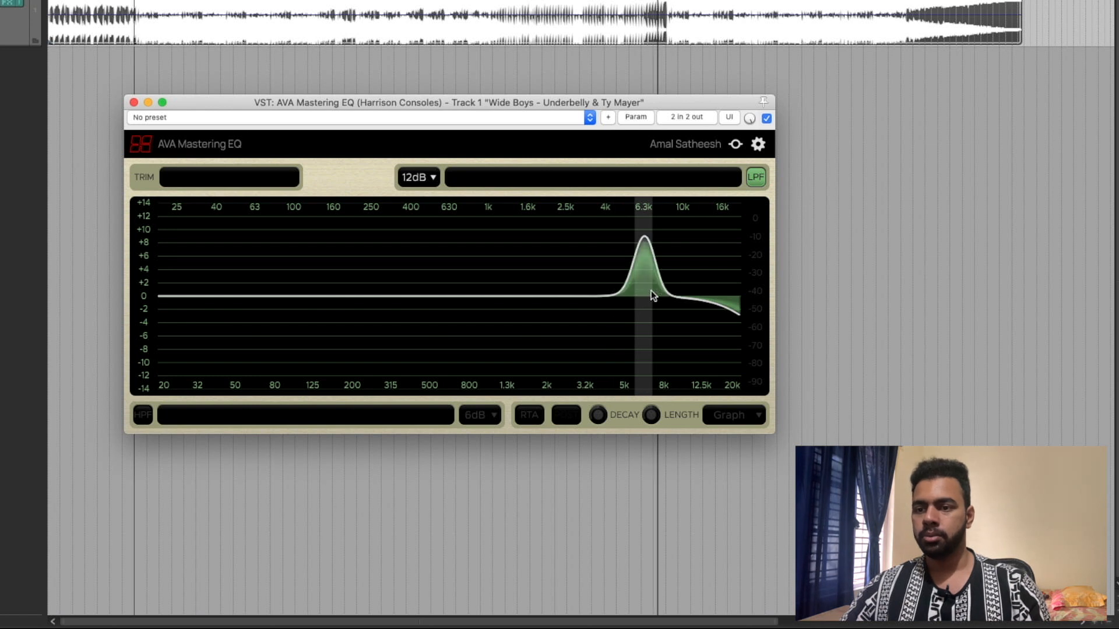
pyautogui.scroll(-6, 486, 291)
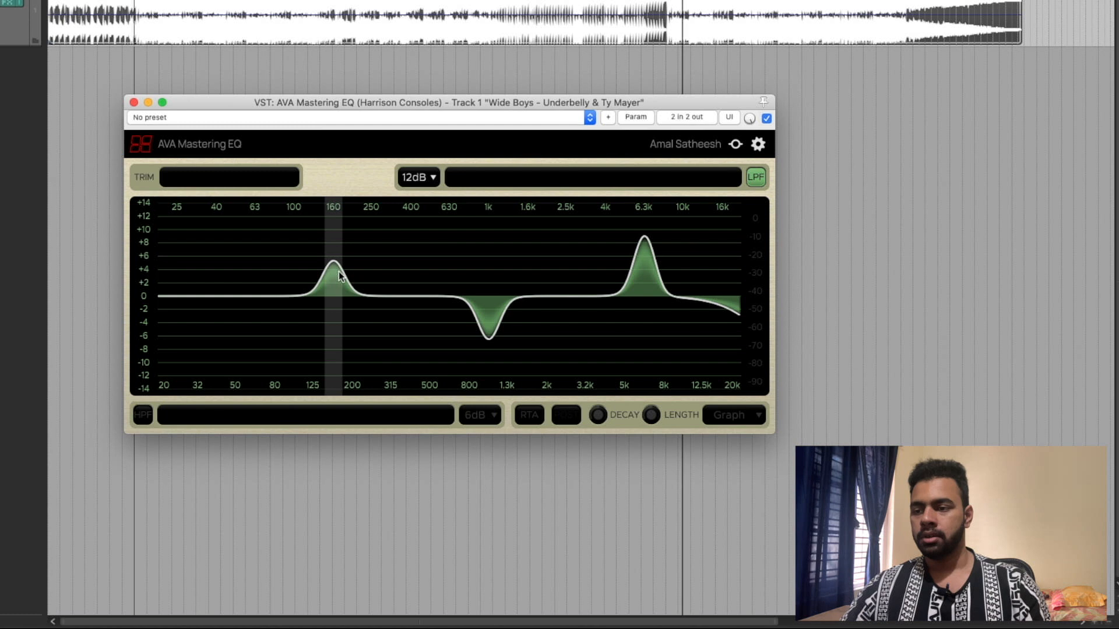
pyautogui.scroll(-4, 417, 297)
pyautogui.scroll(4, 417, 297)
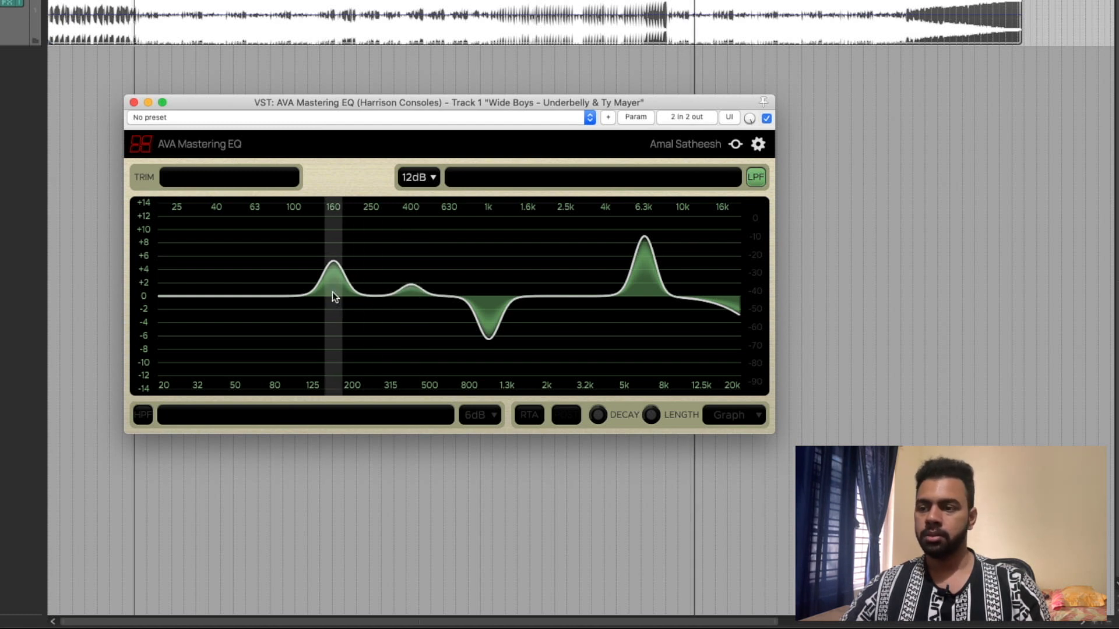
# - Pull the 160 Hz and 400 Hz bands down to about -1 dB, and flatten the whole drawn curve to 0 dB
pyautogui.scroll(-3, 333, 294)
pyautogui.scroll(-3, 414, 298)
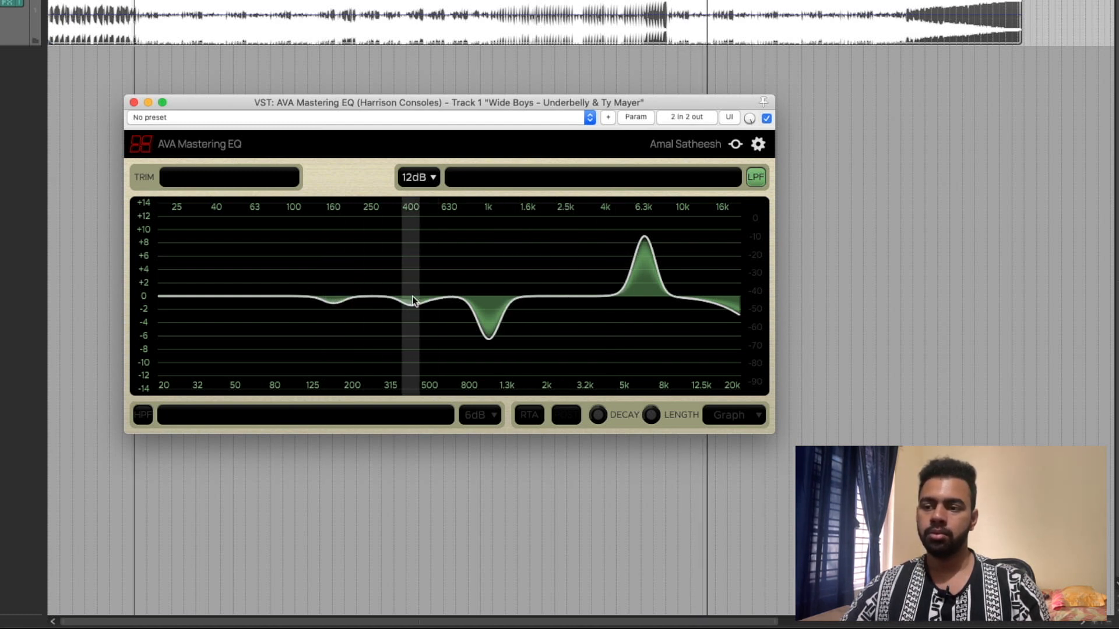
pyautogui.moveTo(152, 298); pyautogui.dragTo(785, 293)
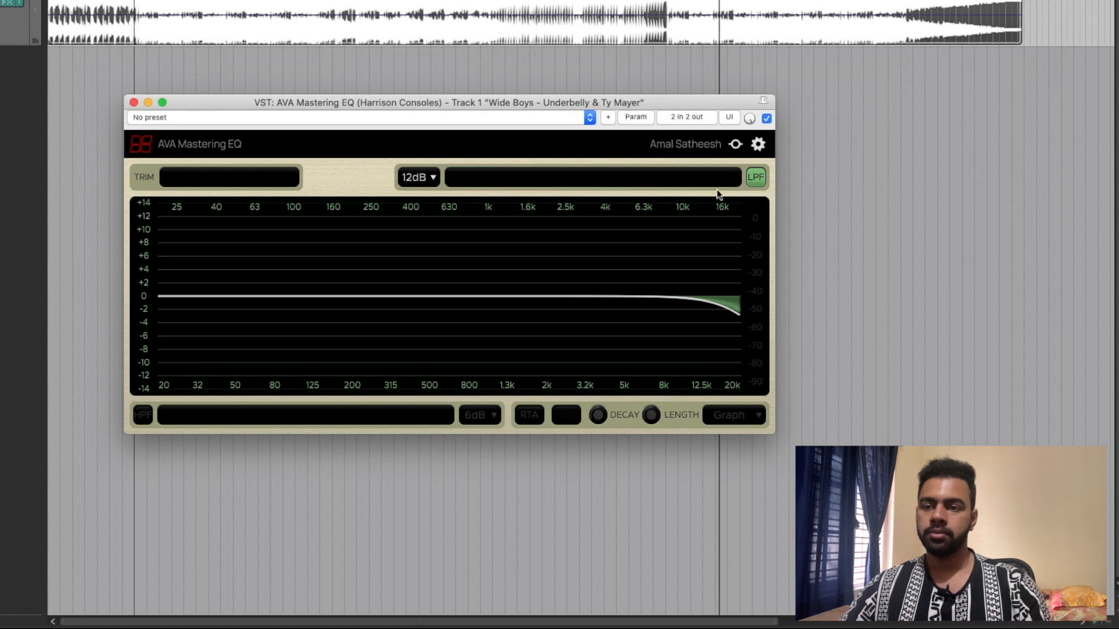
# - Lower the low-pass cutoff to about 2.5 kHz, set its slope to 6 dB, and toggle the filter off and on again
pyautogui.moveTo(614, 179); pyautogui.dragTo(504, 190)
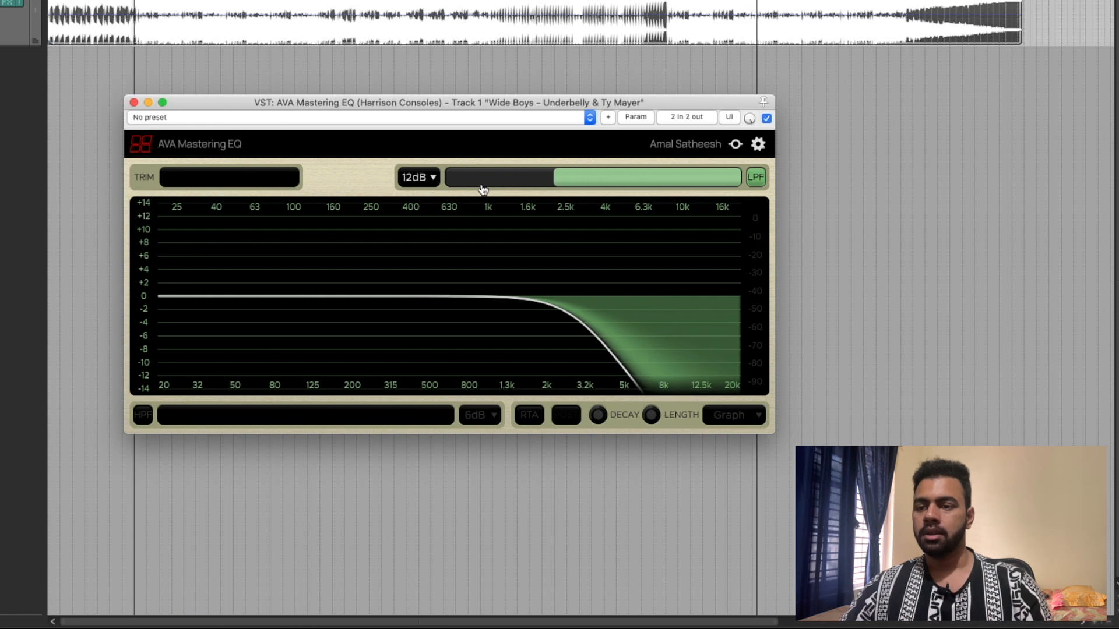
pyautogui.click(417, 177)
pyautogui.click(430, 207)
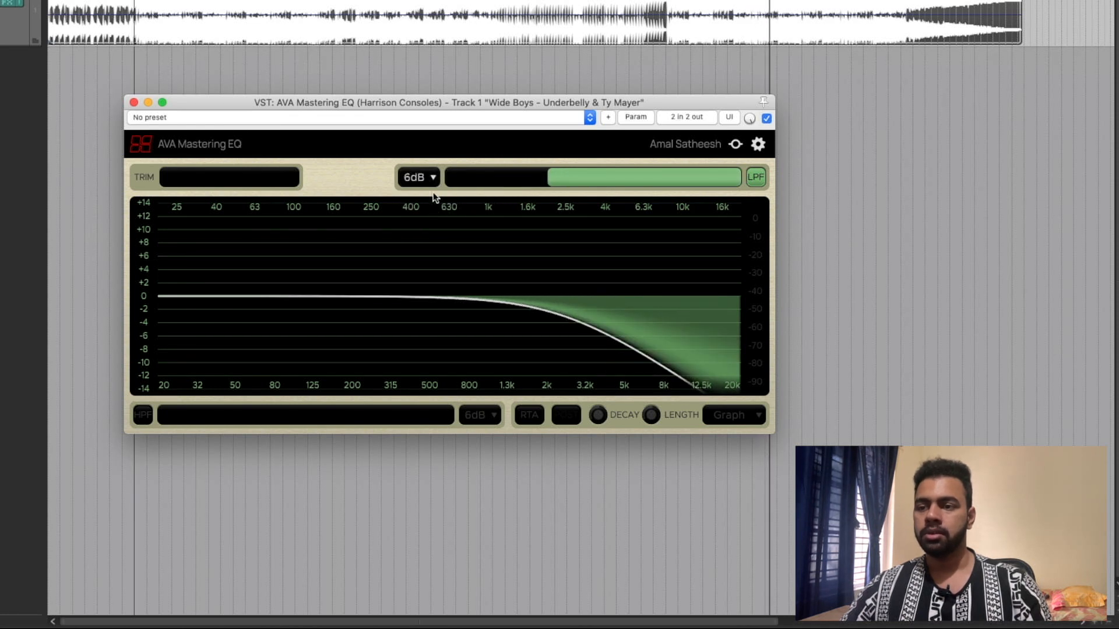
pyautogui.click(756, 184)
pyautogui.click(757, 184)
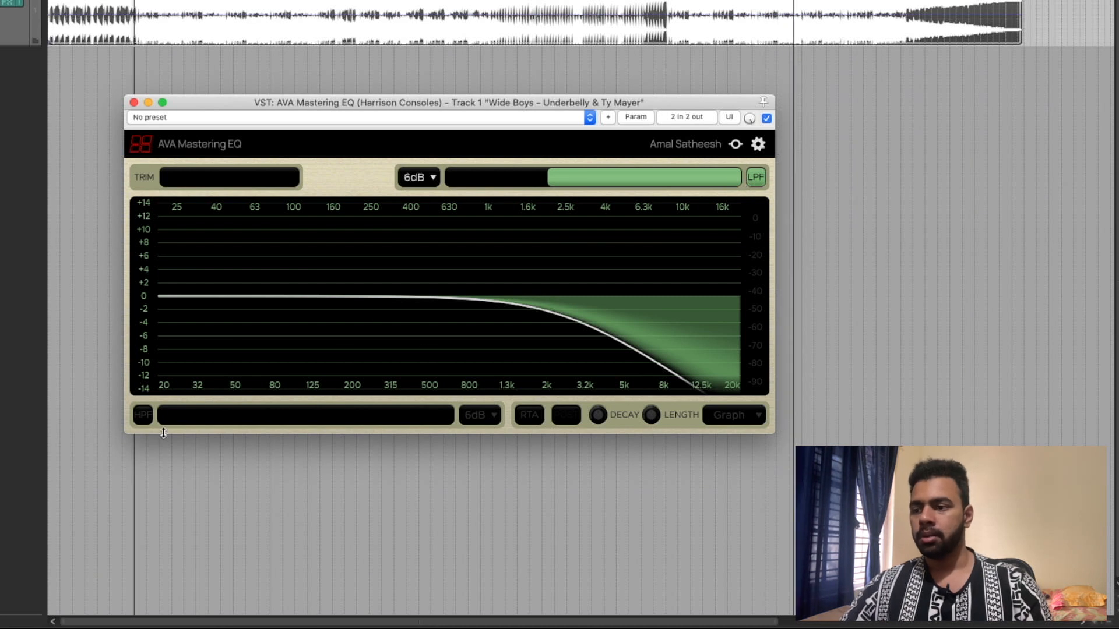
# - Enable the high-pass filter with a 12 dB slope and set its cutoff to about 350 Hz
pyautogui.click(143, 414)
pyautogui.moveTo(315, 417); pyautogui.dragTo(482, 422)
pyautogui.click(483, 415)
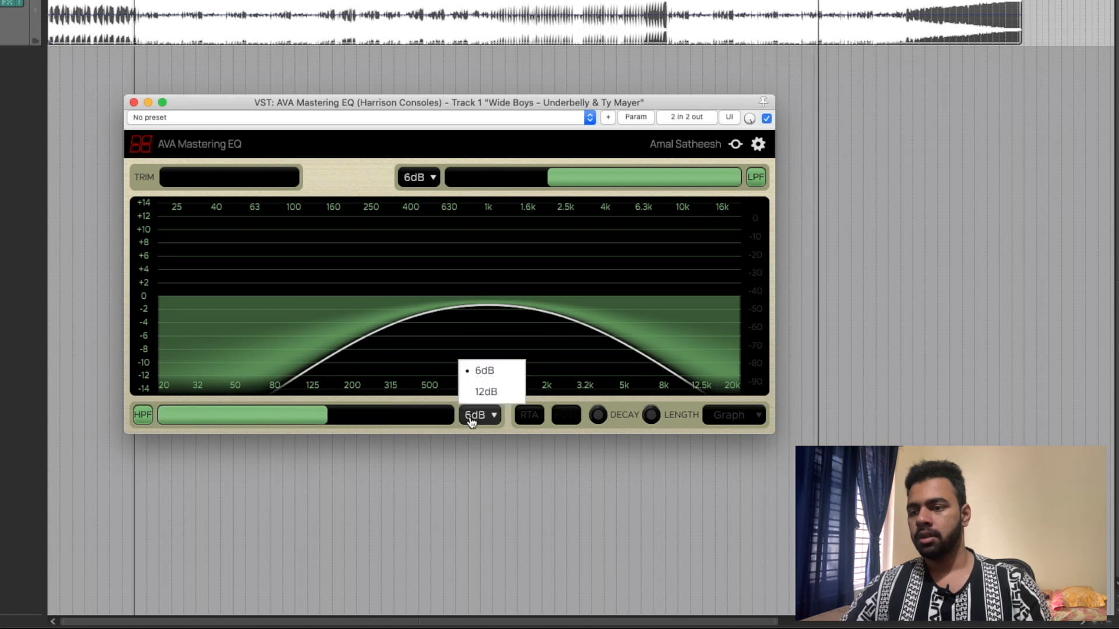
pyautogui.click(482, 390)
pyautogui.moveTo(322, 424); pyautogui.dragTo(358, 424)
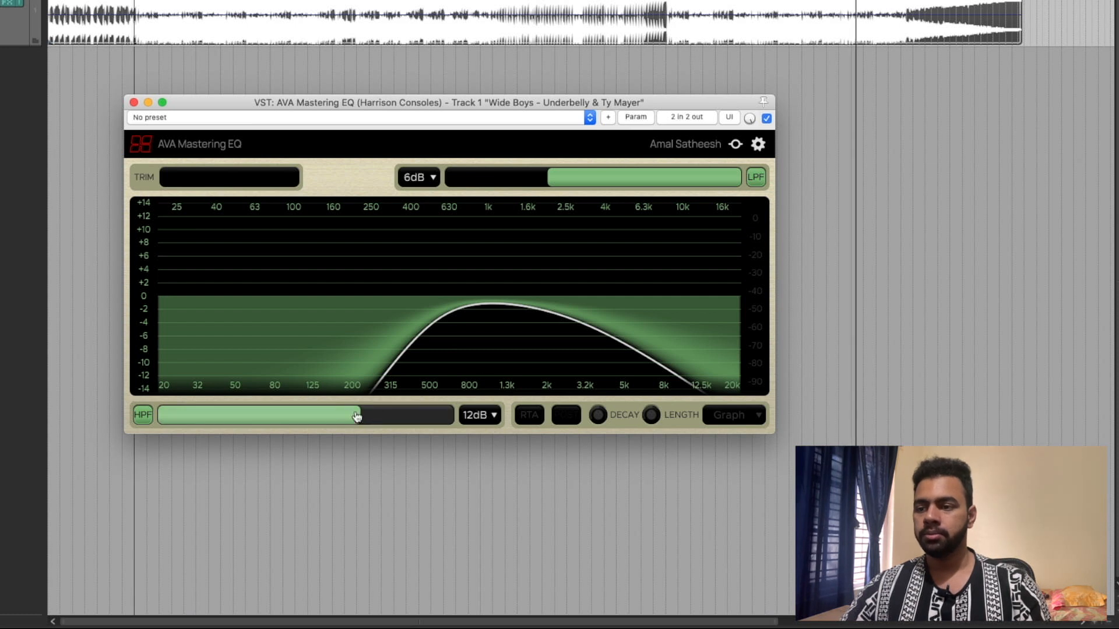
pyautogui.moveTo(356, 415); pyautogui.dragTo(292, 412)
# - Set the low-pass filter's slope to 12 dB and its cutoff to about 2.2 kHz
pyautogui.moveTo(597, 178); pyautogui.dragTo(609, 178)
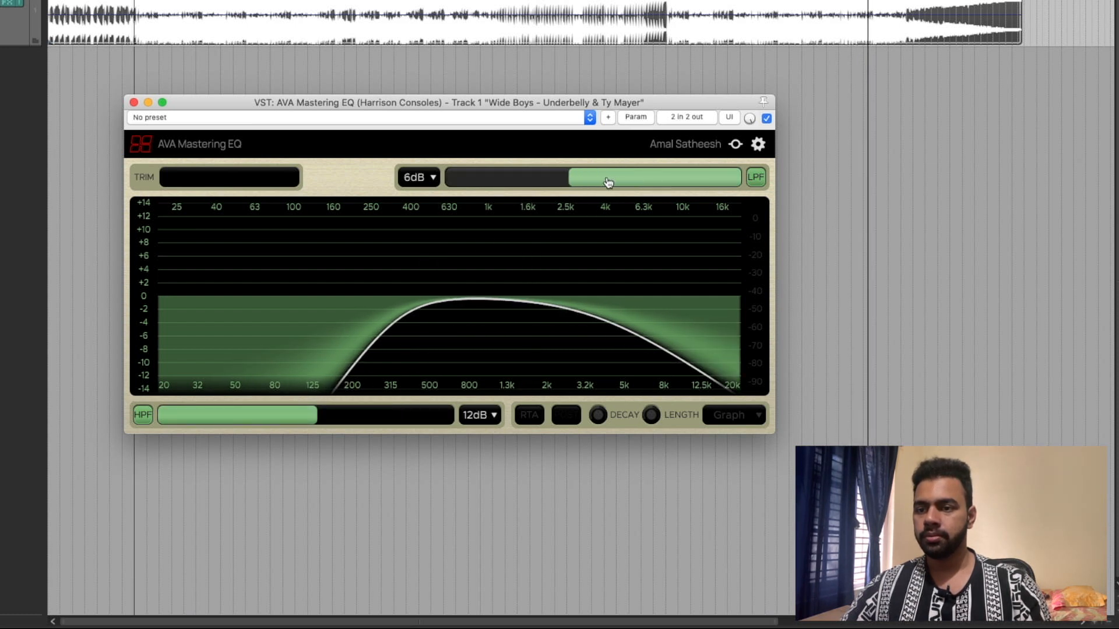
pyautogui.click(415, 177)
pyautogui.click(421, 222)
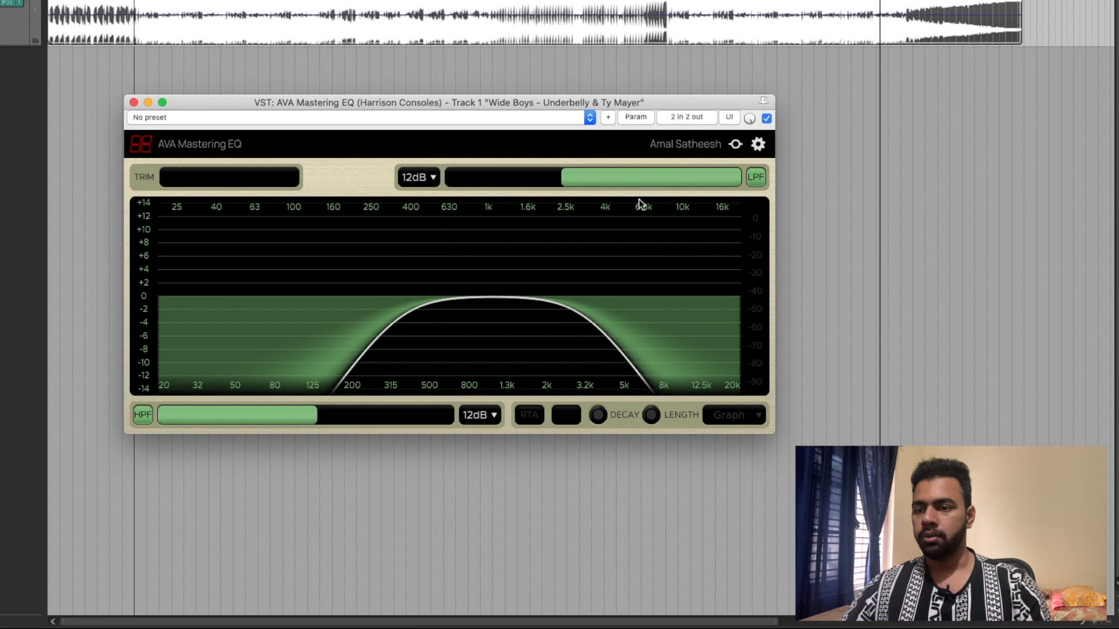
pyautogui.moveTo(673, 183)
pyautogui.mouseDown()
pyautogui.moveTo(601, 179)
pyautogui.moveTo(654, 181)
pyautogui.mouseUp()
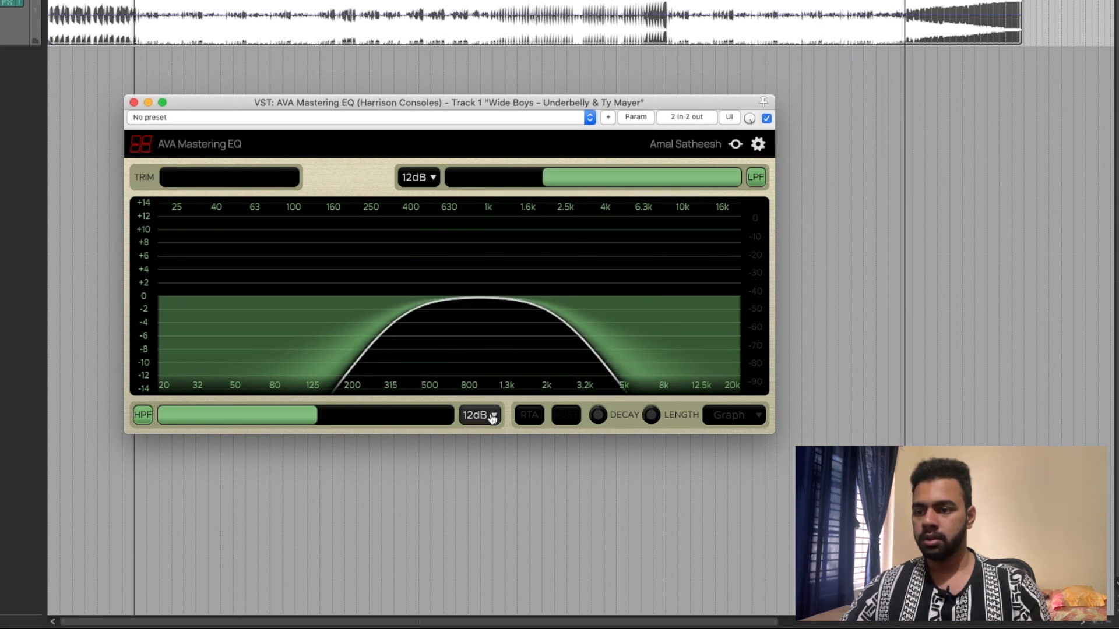
# - Turn on the real-time analyzer (RTA) display in the EQ graph
pyautogui.click(541, 417)
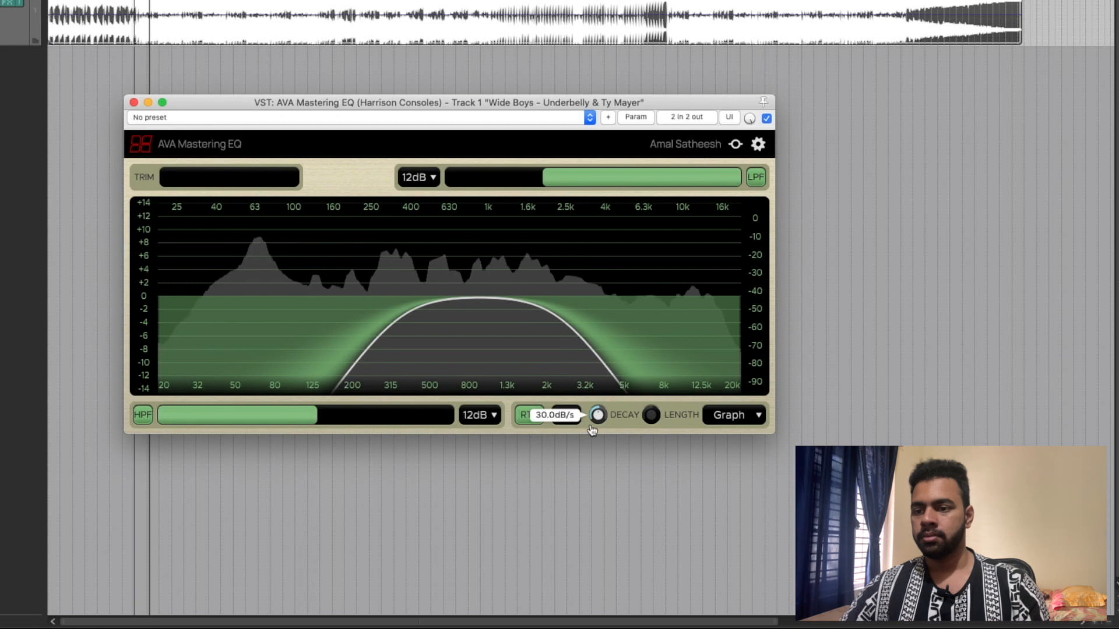
# - Switch the analyzer to post-EQ, set its display type to Scroll, and play the song
pyautogui.click(564, 415)
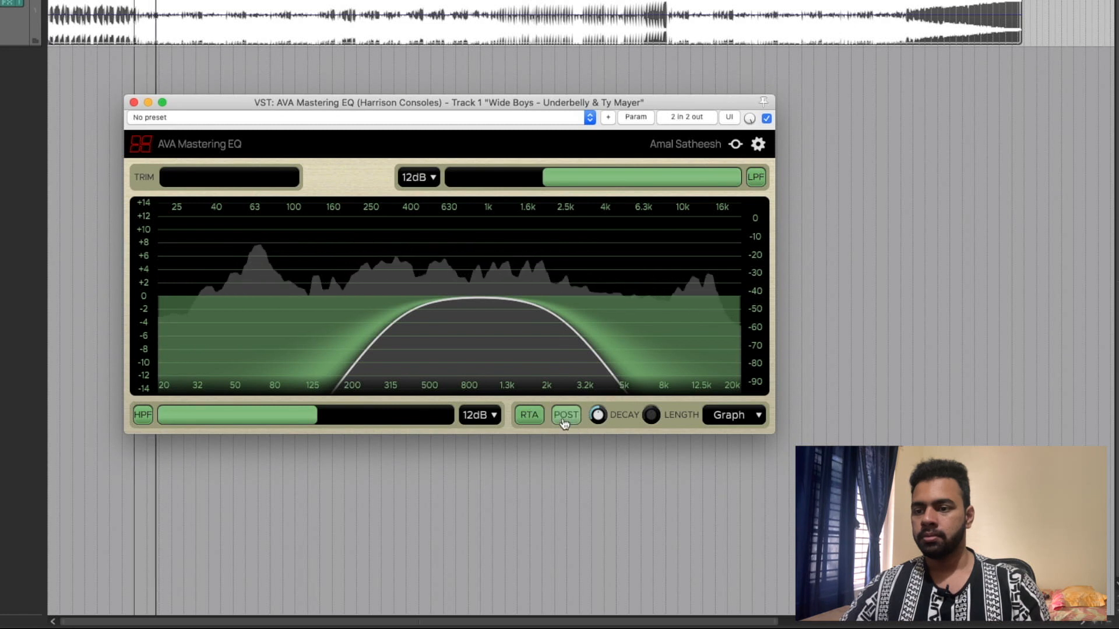
pyautogui.click(522, 424)
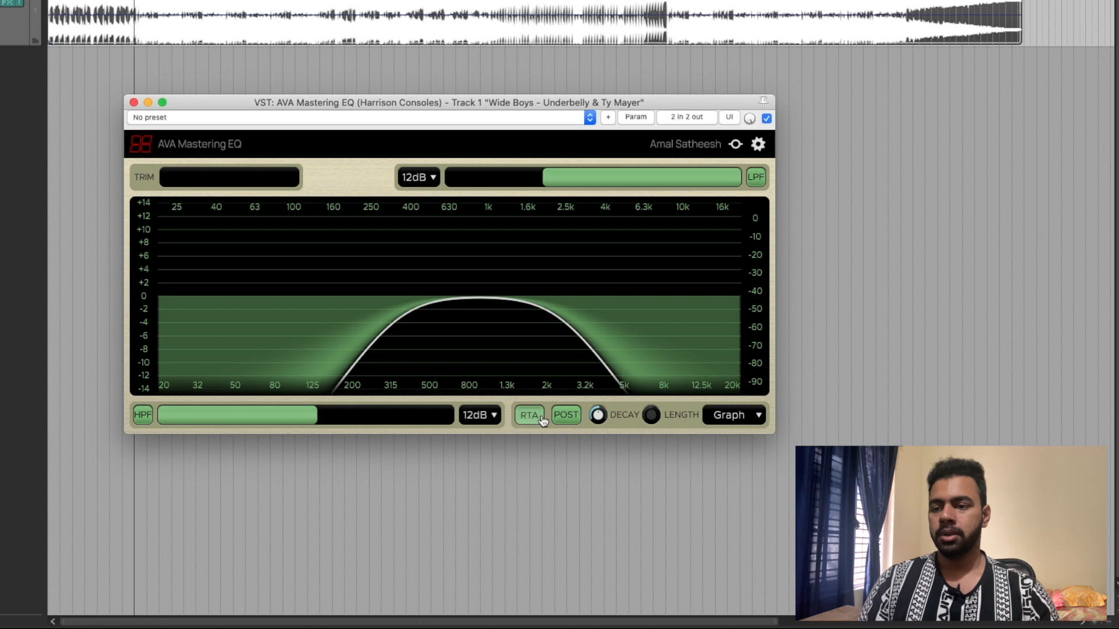
pyautogui.click(557, 416)
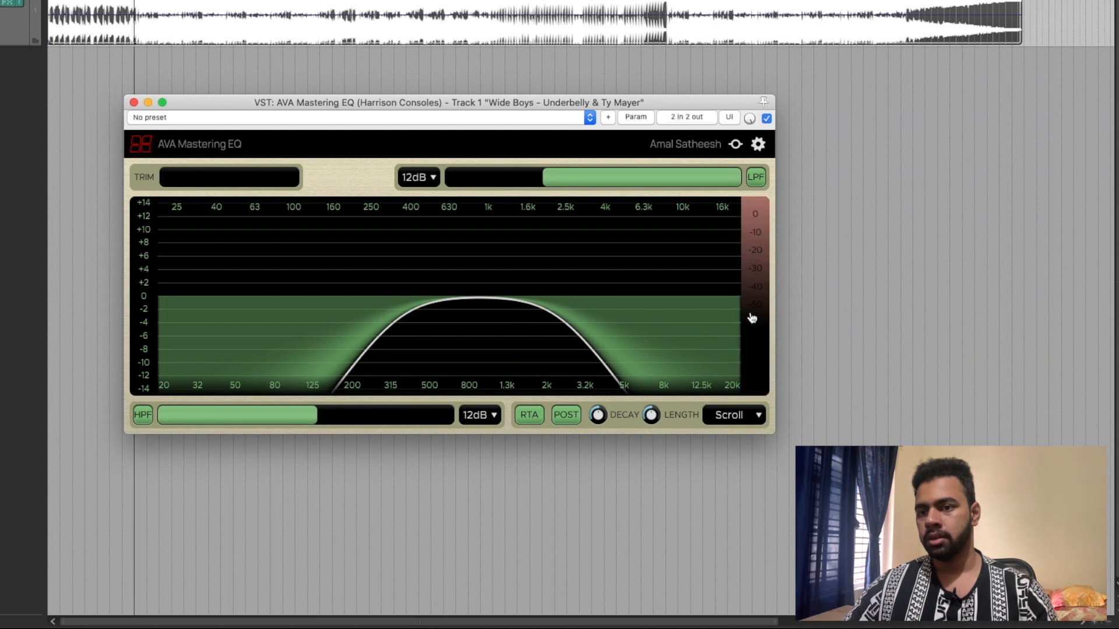
pyautogui.press('space')
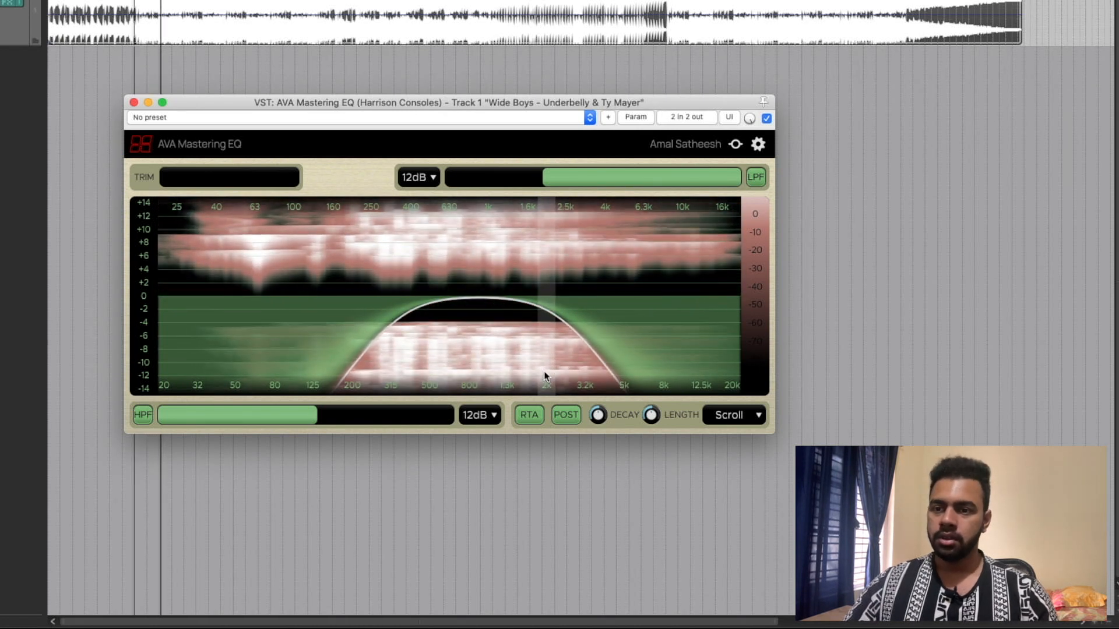
# - Change the analyzer's display type to Lightning and preview it during song playback
pyautogui.click(760, 422)
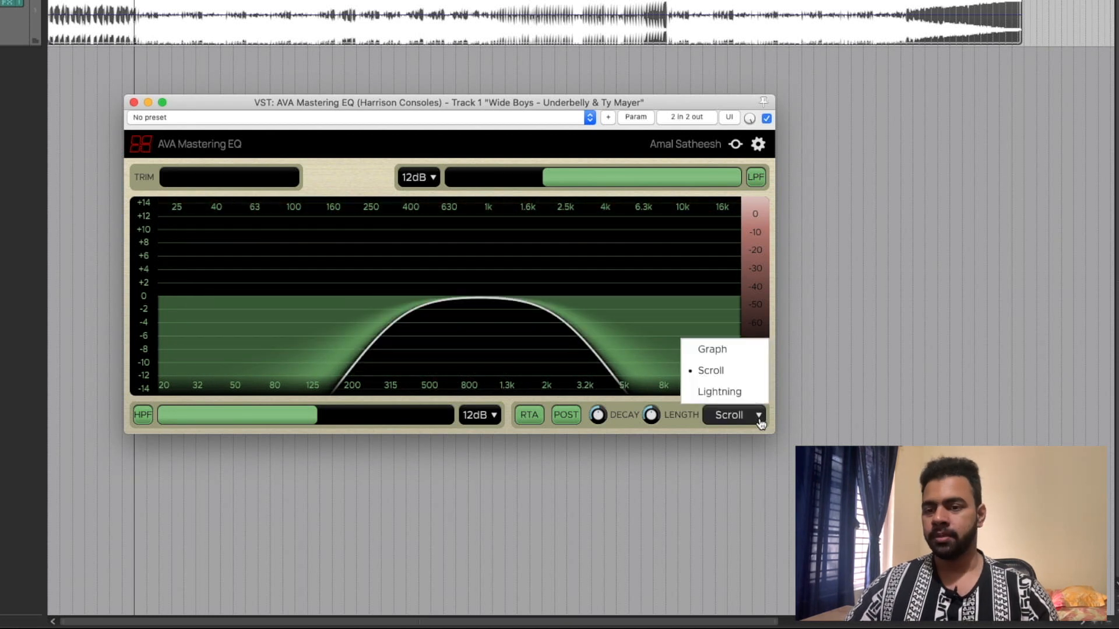
pyautogui.click(735, 374)
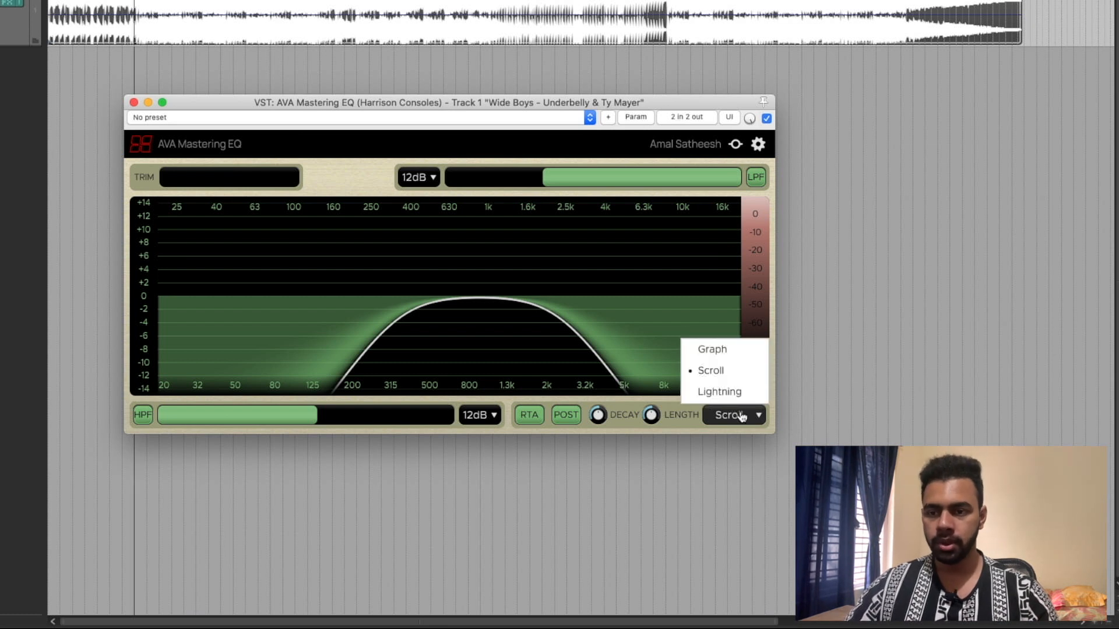
pyautogui.click(740, 397)
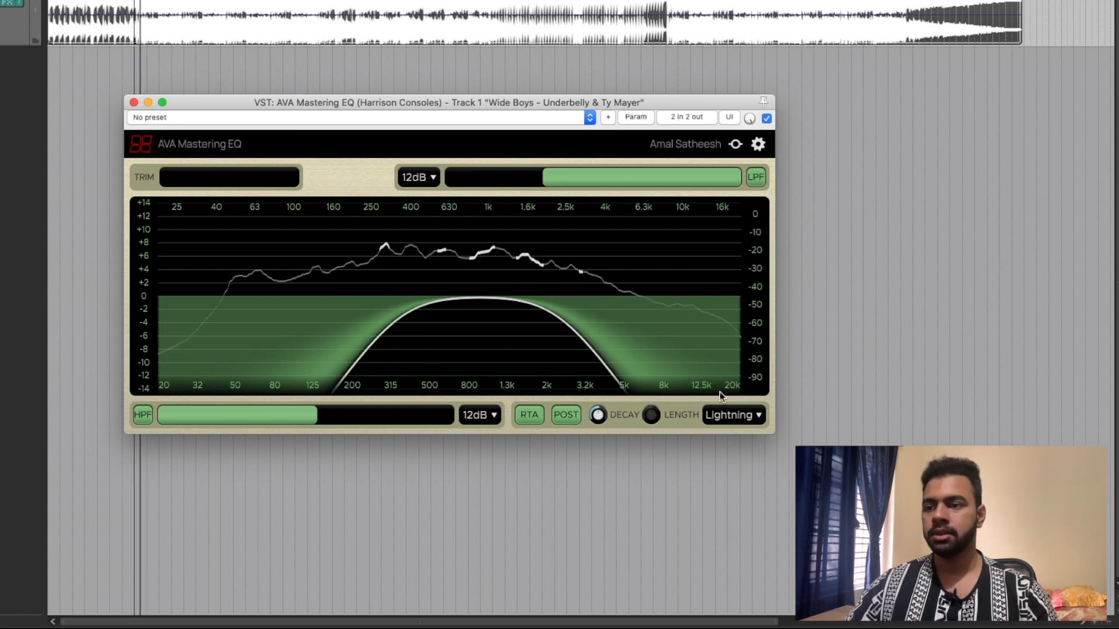
pyautogui.press('space')
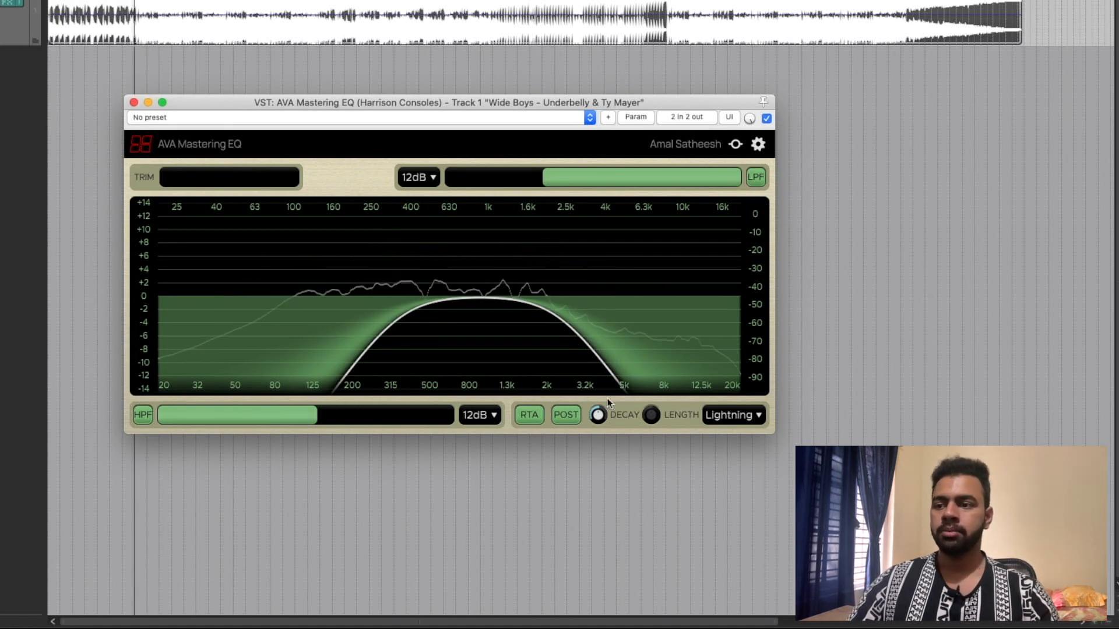
# - Set the analyzer's display type to Graph and turn off both the low-pass and high-pass filters
pyautogui.click(748, 414)
pyautogui.click(722, 343)
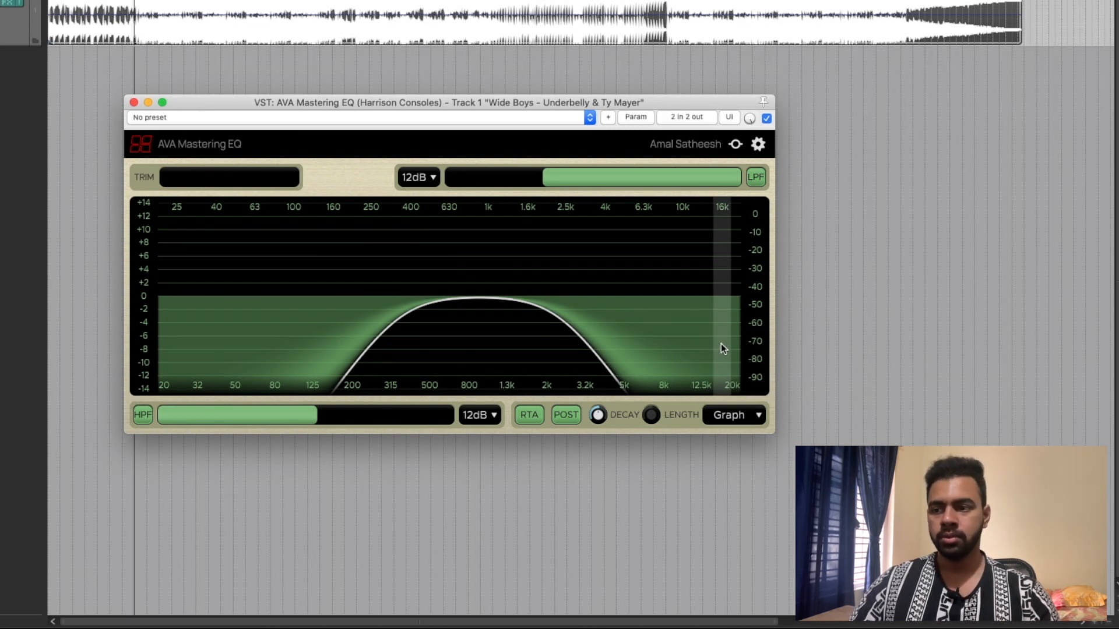
pyautogui.press('space')
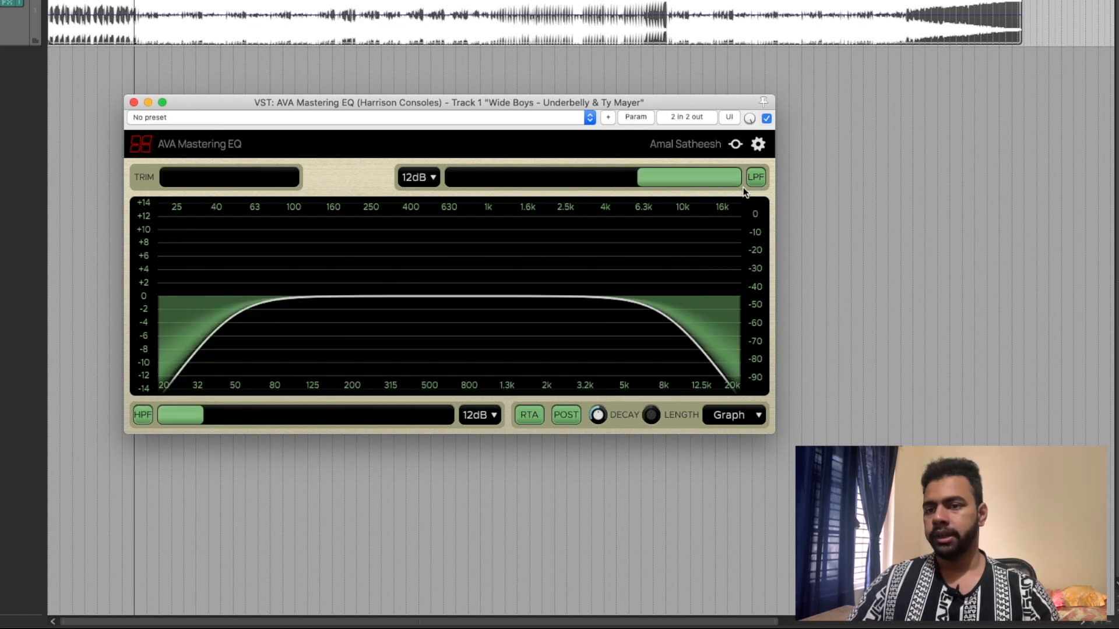
pyautogui.click(755, 178)
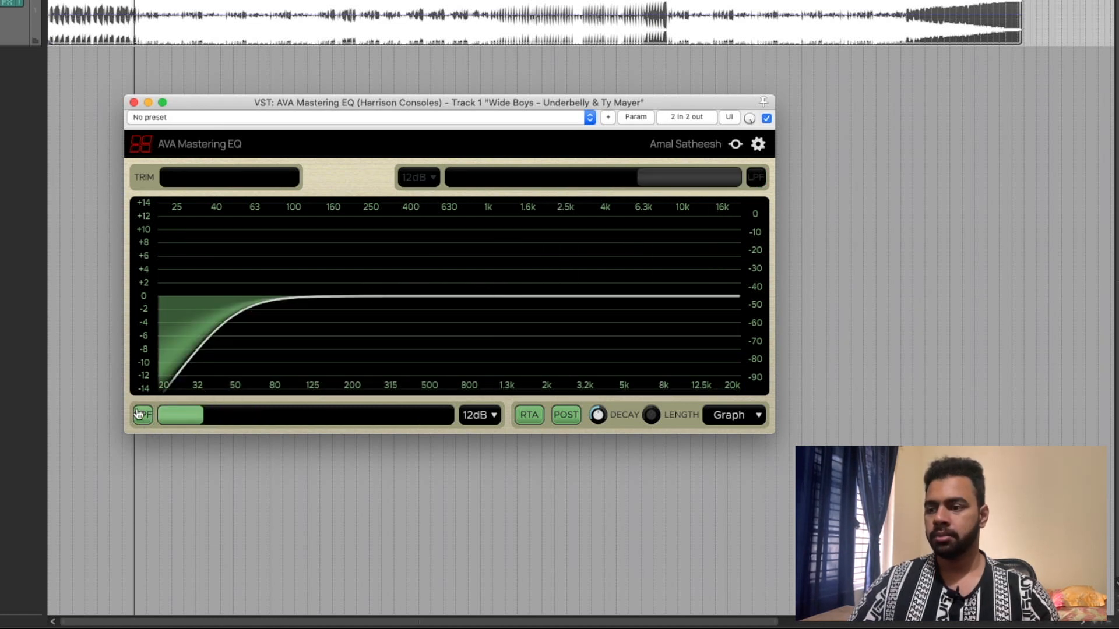
pyautogui.press('space')
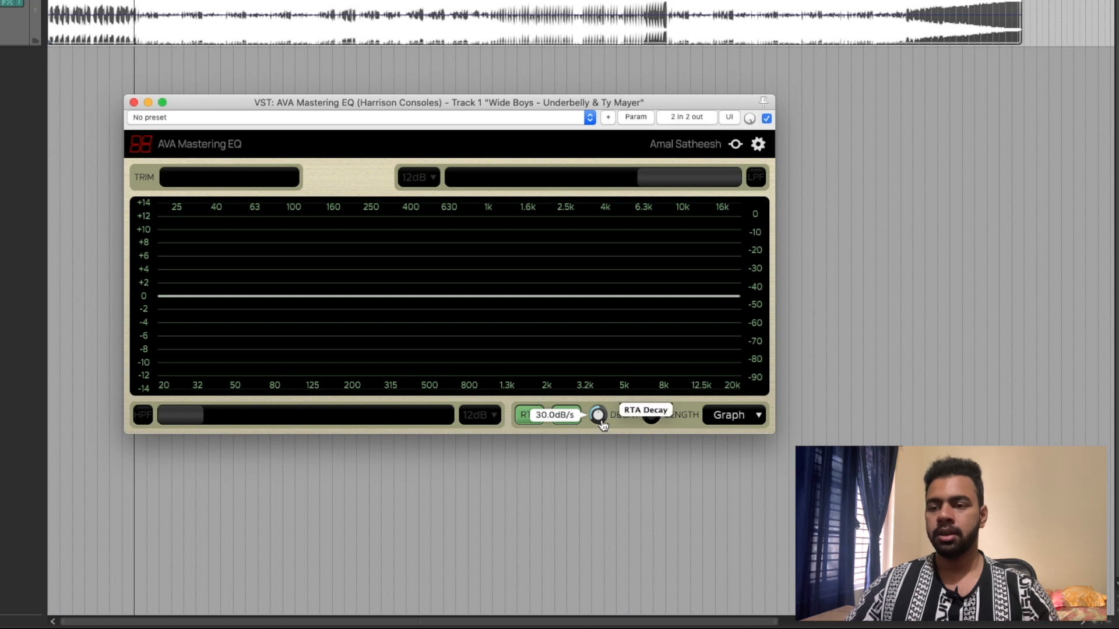
# - Try an RTA decay of 2.3 dB/s during playback, and set the decay to 15.8 dB/s
pyautogui.press('space')
pyautogui.click(601, 421)
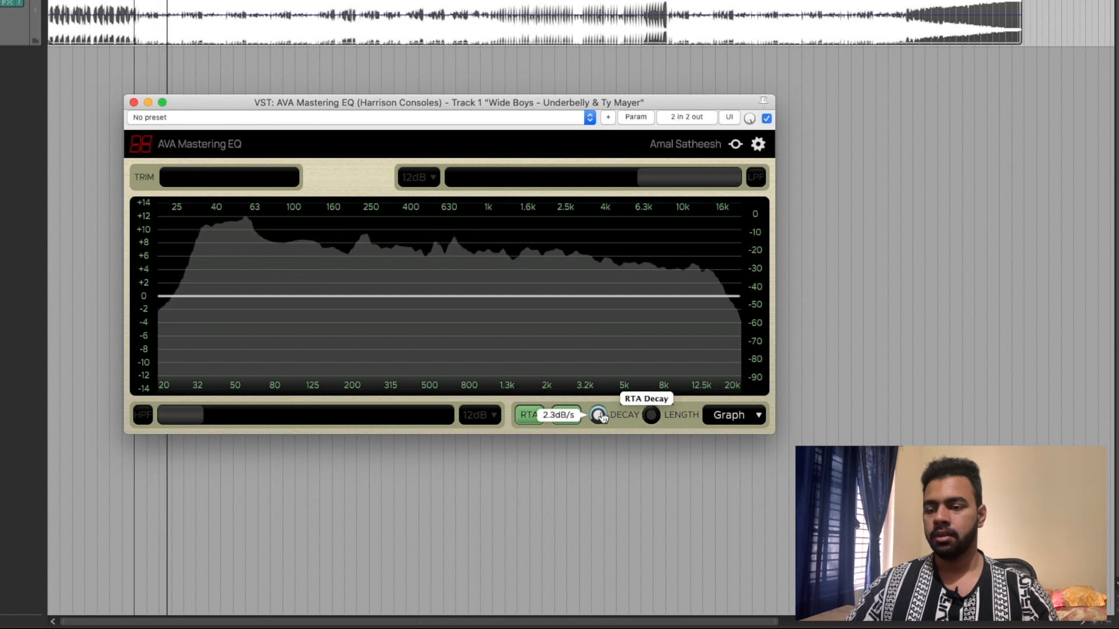
pyautogui.moveTo(603, 417); pyautogui.dragTo(594, 464)
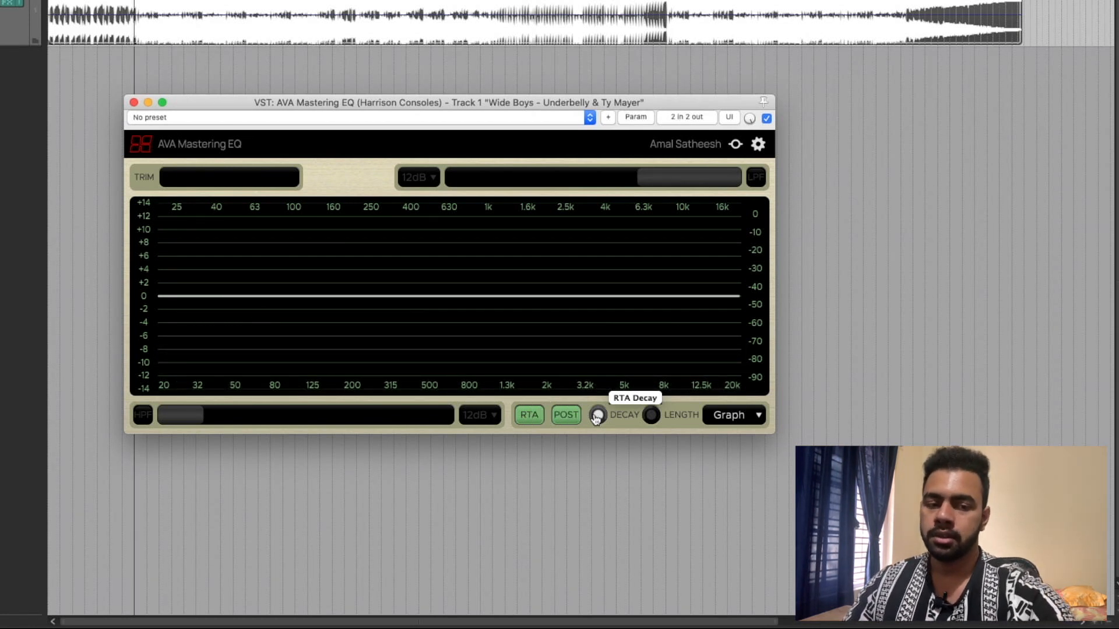
pyautogui.press('space')
pyautogui.moveTo(595, 419); pyautogui.dragTo(622, 382)
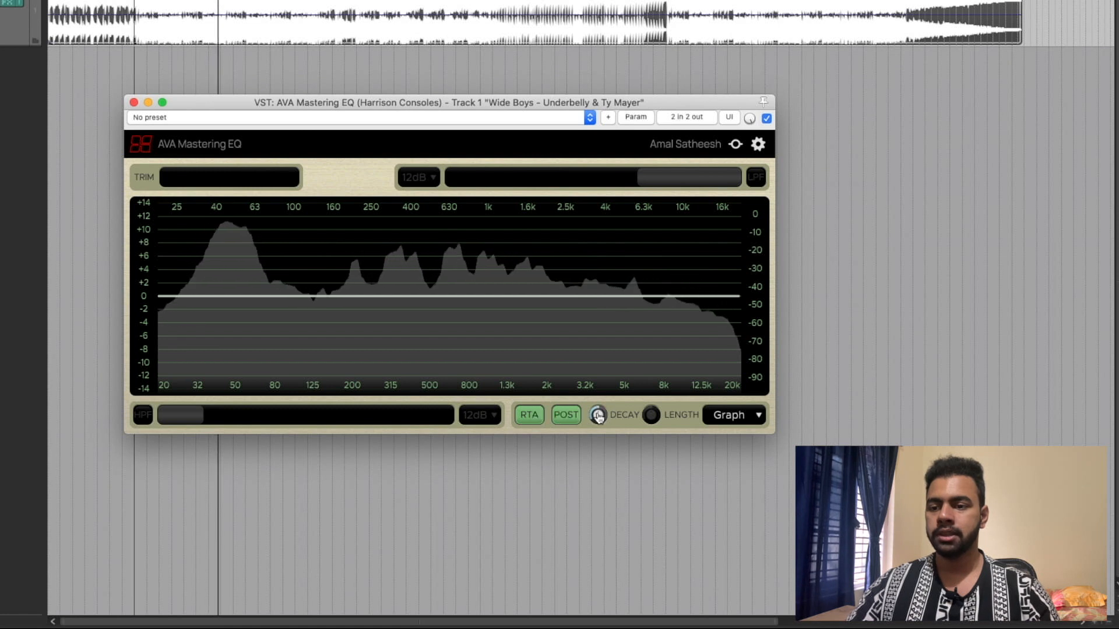
pyautogui.moveTo(598, 417)
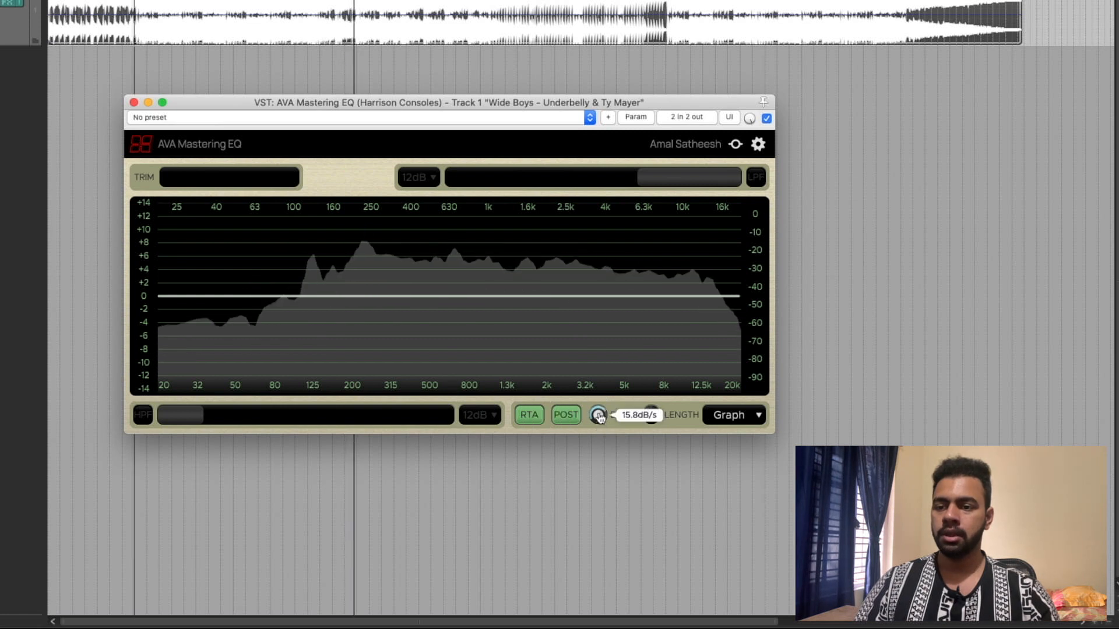
pyautogui.press('space')
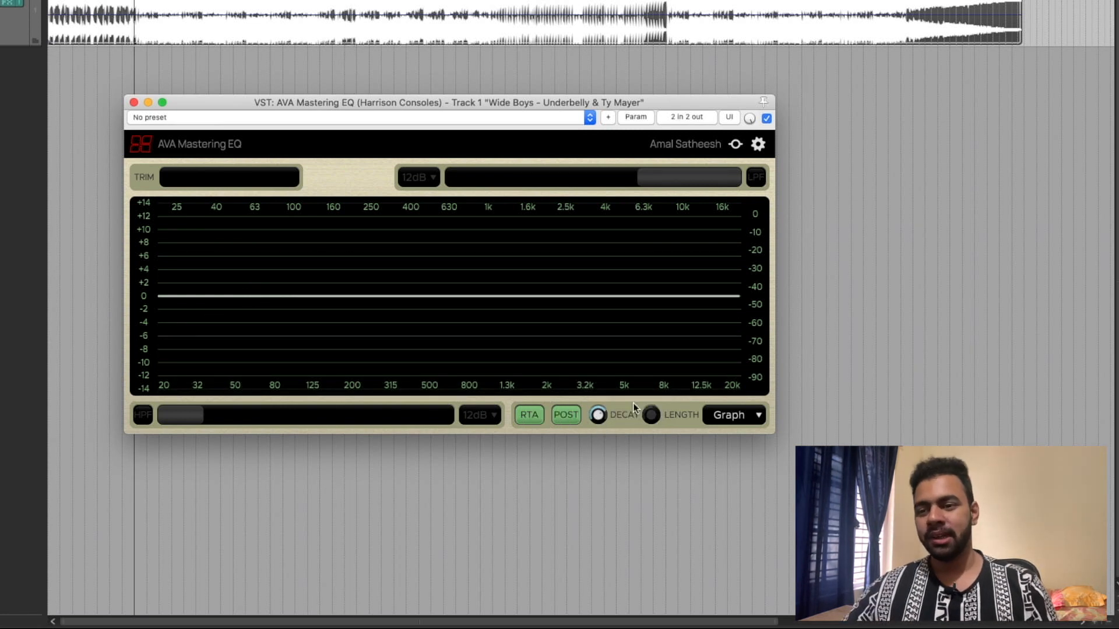
# - Play the song and shift the EQ graph's gain scale up and down, ending on a range of +12 to -14 dB
pyautogui.press('space')
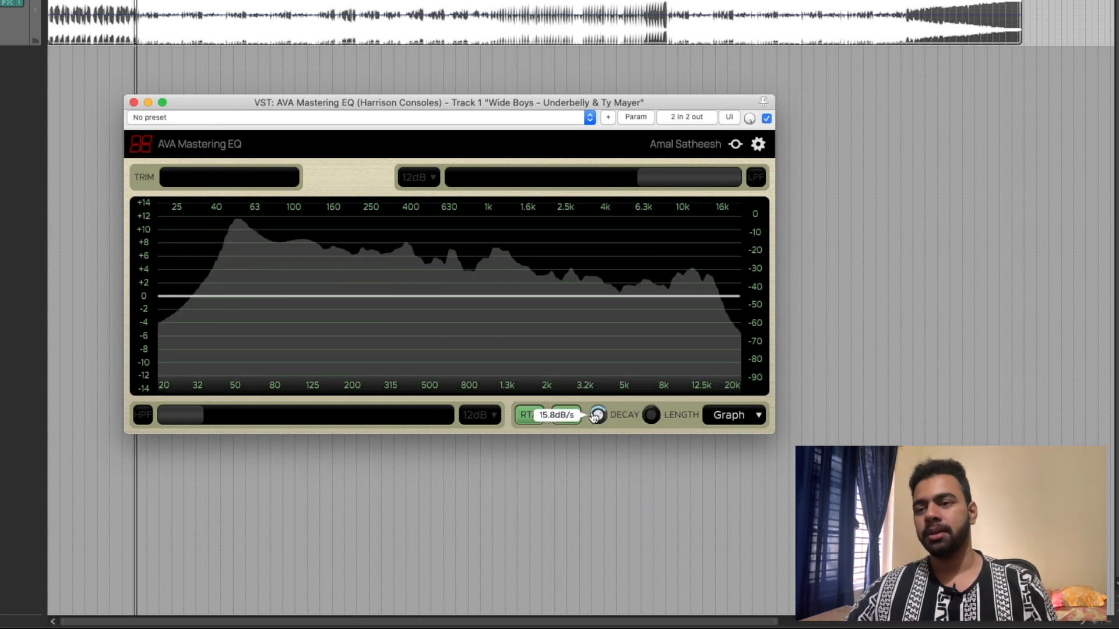
pyautogui.scroll(-5, 598, 412)
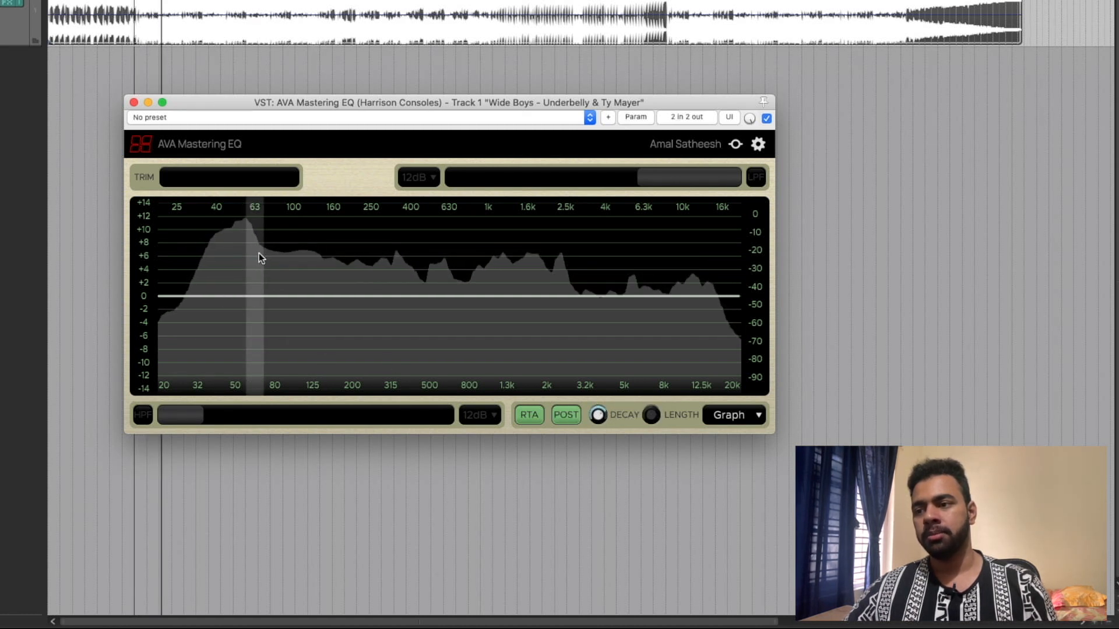
pyautogui.moveTo(145, 269); pyautogui.dragTo(143, 273)
pyautogui.scroll(-2, 142, 275)
pyautogui.scroll(2, 142, 274)
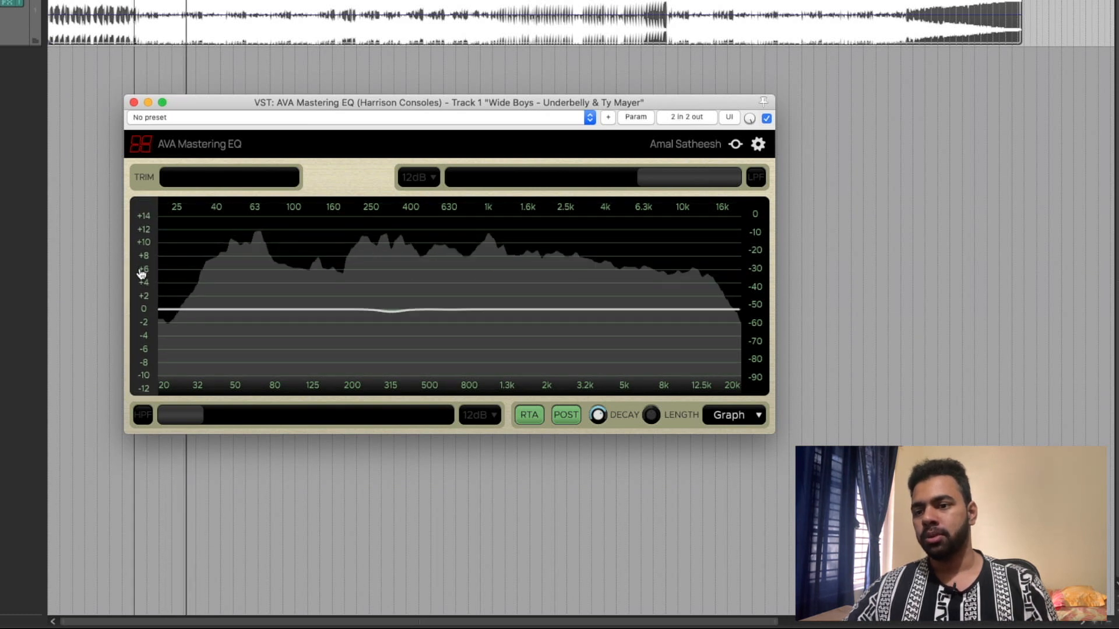
pyautogui.scroll(-2, 141, 274)
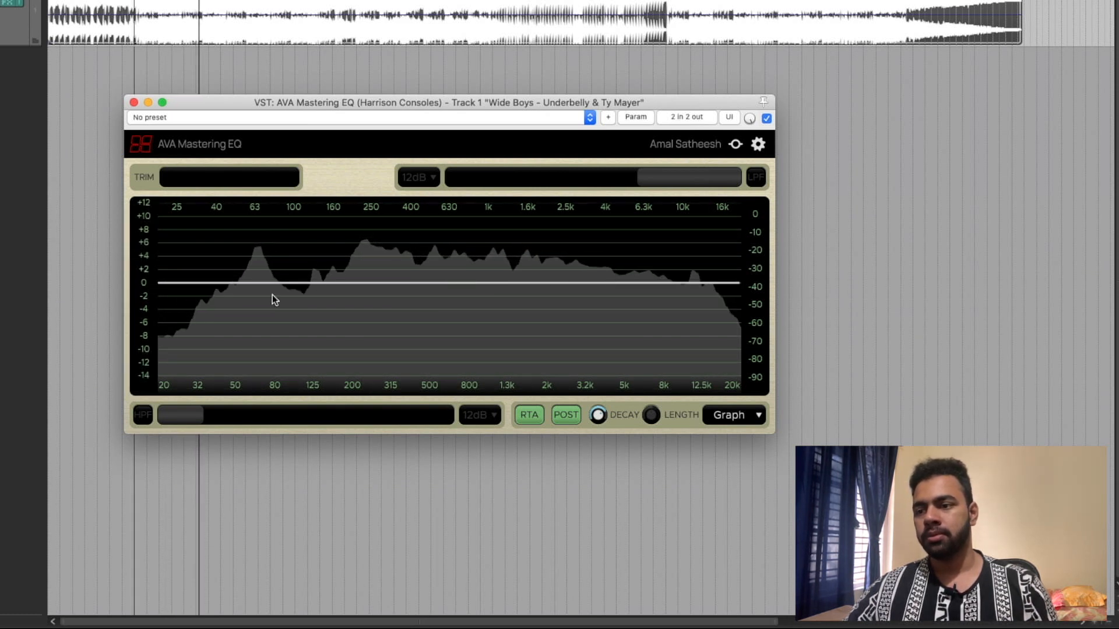
# - Try a trim of about -2.2 dB and reset the trim to its default
pyautogui.moveTo(181, 181)
pyautogui.mouseDown()
pyautogui.moveTo(201, 183)
pyautogui.moveTo(189, 185)
pyautogui.mouseUp()
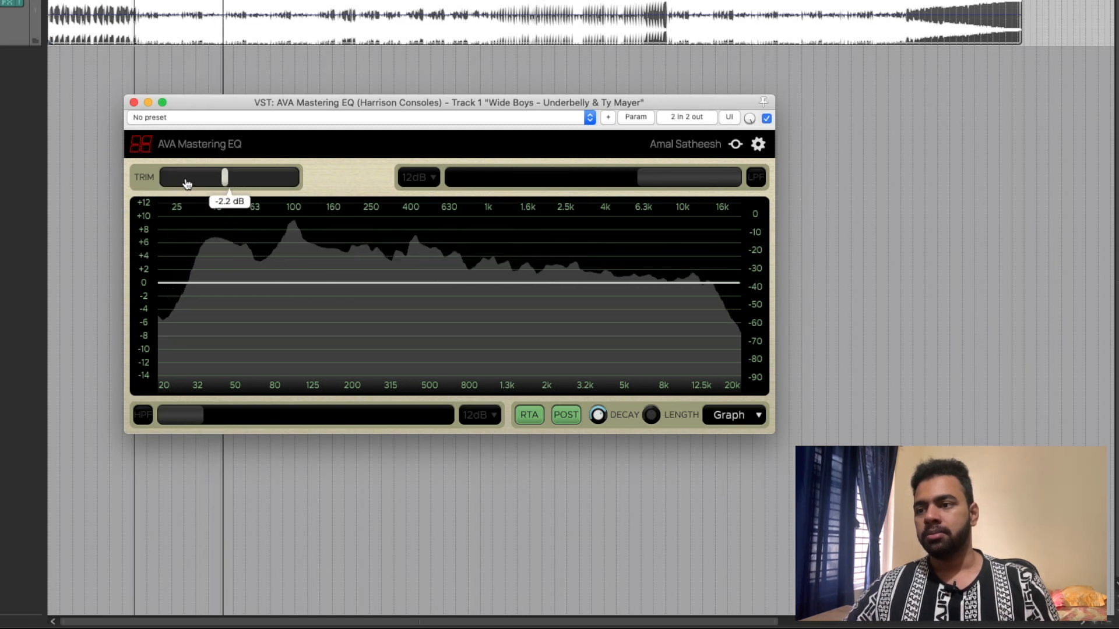
pyautogui.doubleClick(235, 183)
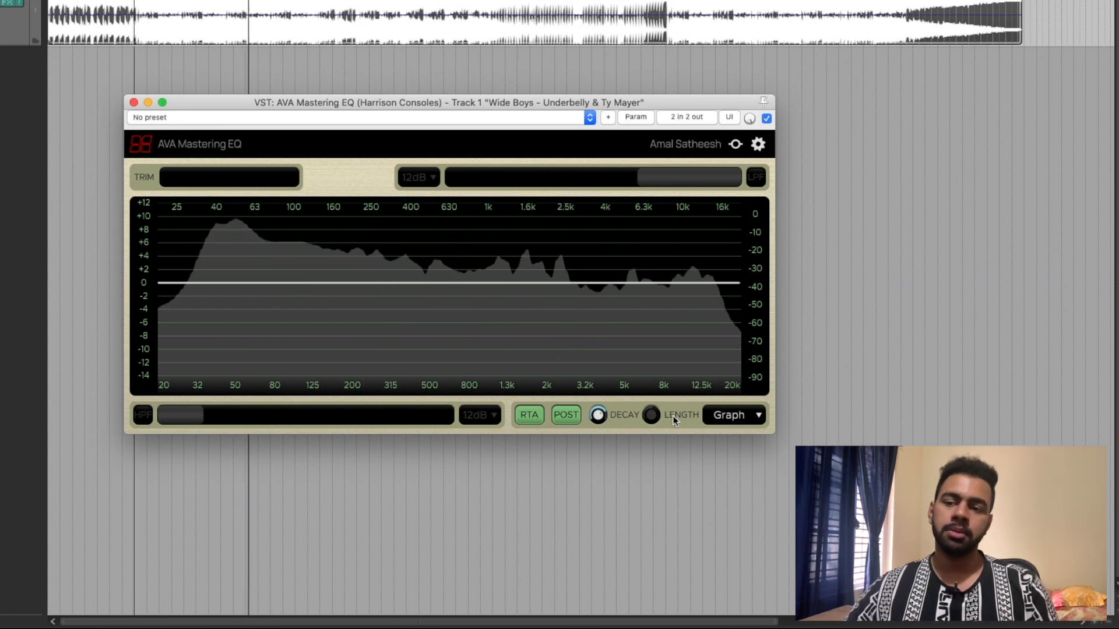
# - Set the Scroll display's length to 10429 ms, and switch the analyzer's display type through Lightning back to Graph
pyautogui.moveTo(658, 418); pyautogui.dragTo(652, 406)
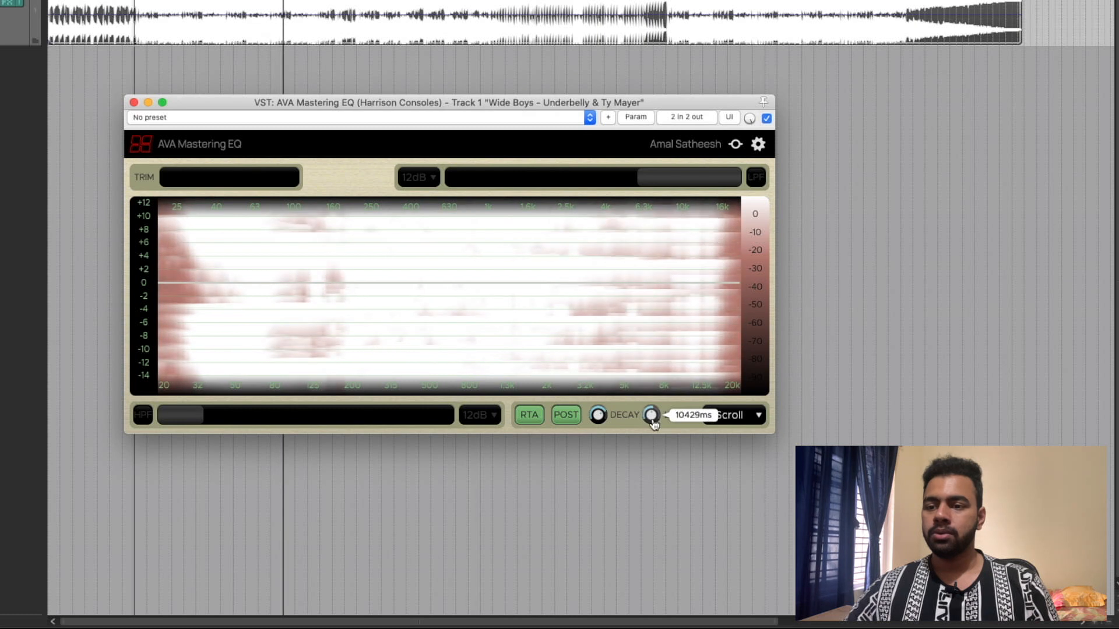
pyautogui.click(728, 415)
pyautogui.click(722, 392)
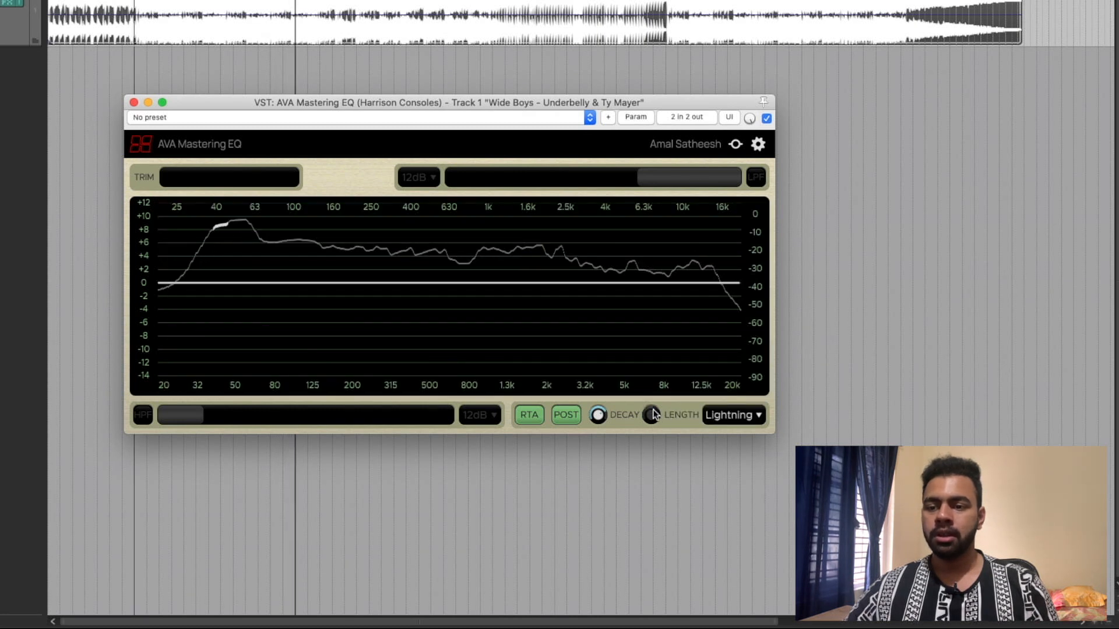
pyautogui.click(757, 416)
pyautogui.click(734, 351)
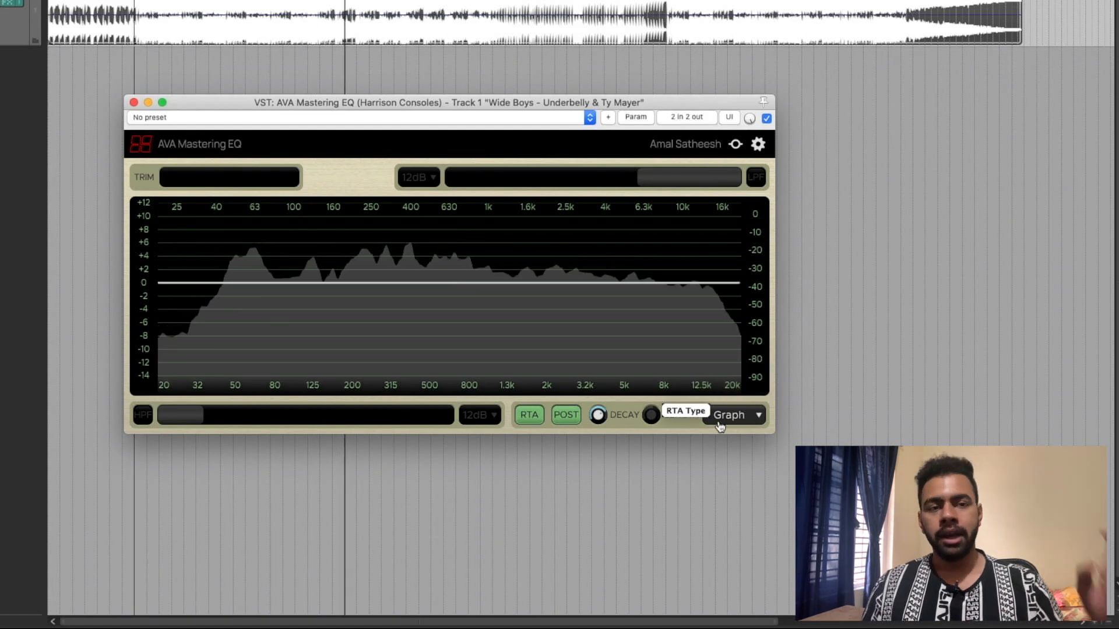